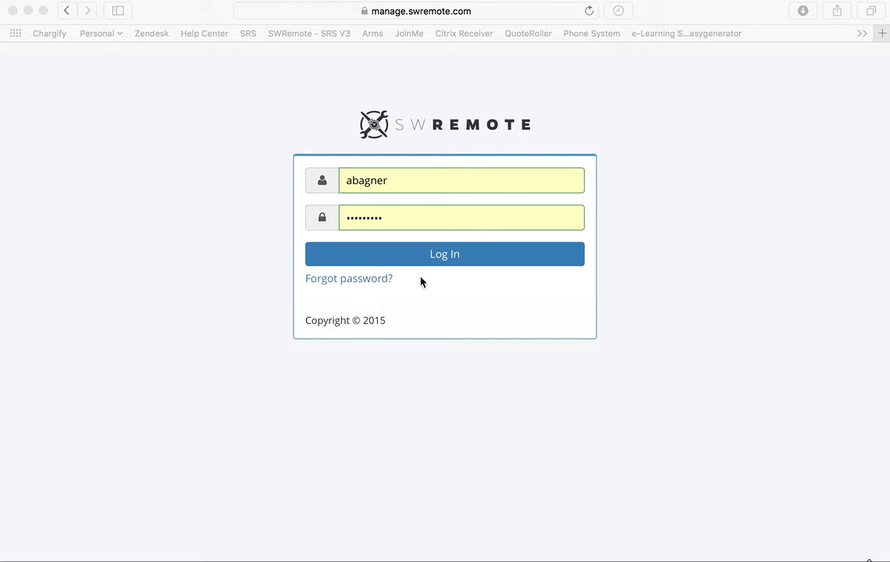
Step: Sign in to SWRemote to load the Dashboard, which shows 9 active devices and 0 inactive
left_click(447, 256)
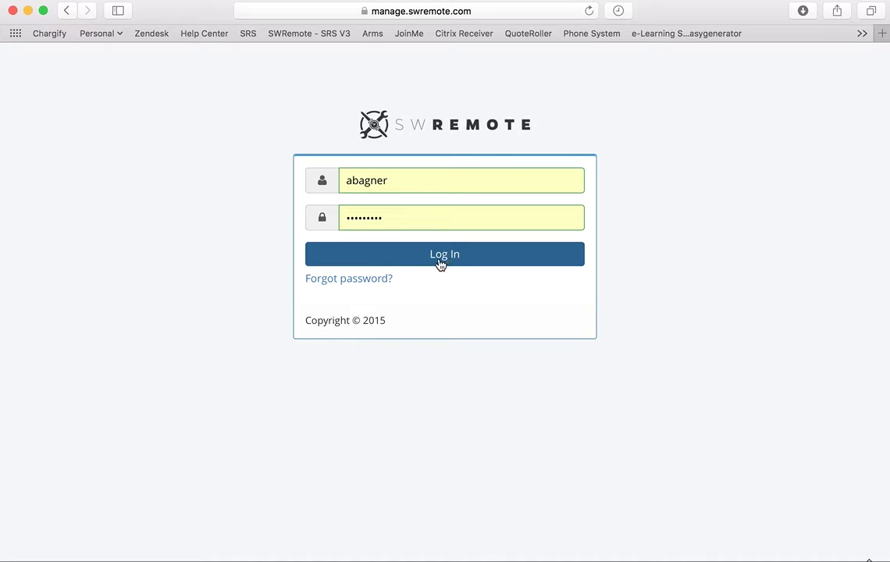
left_click(440, 264)
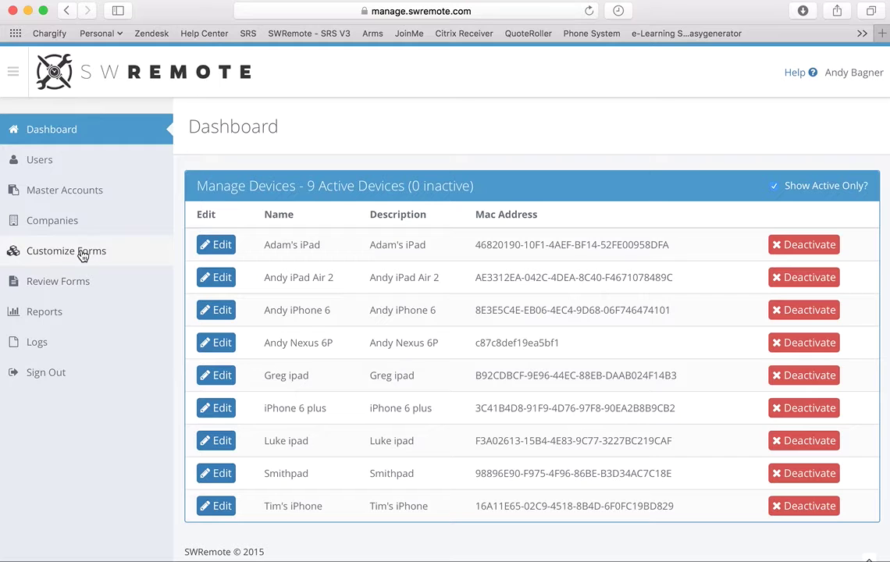
Step: Open Customize Forms and switch the company to SuccessWare Plumbing, Heating, and Air
left_click(82, 252)
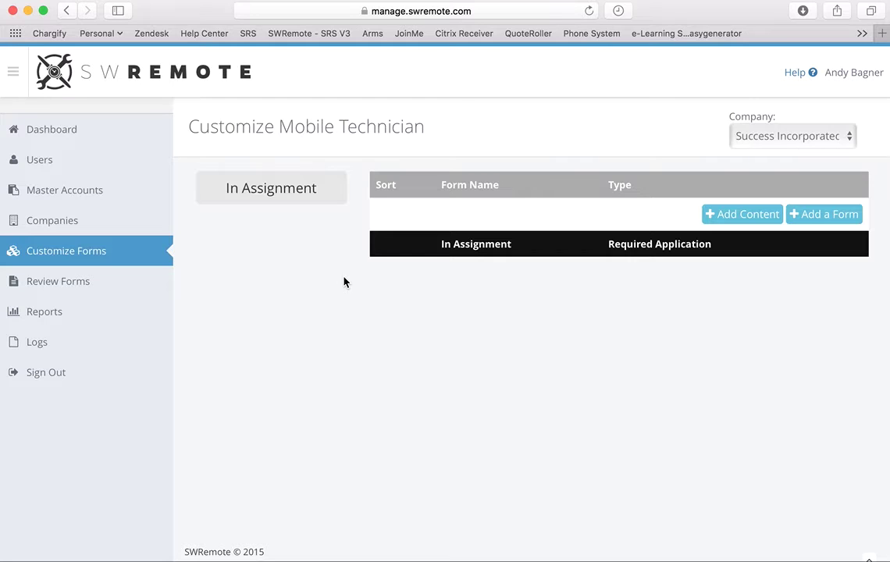
left_click(853, 137)
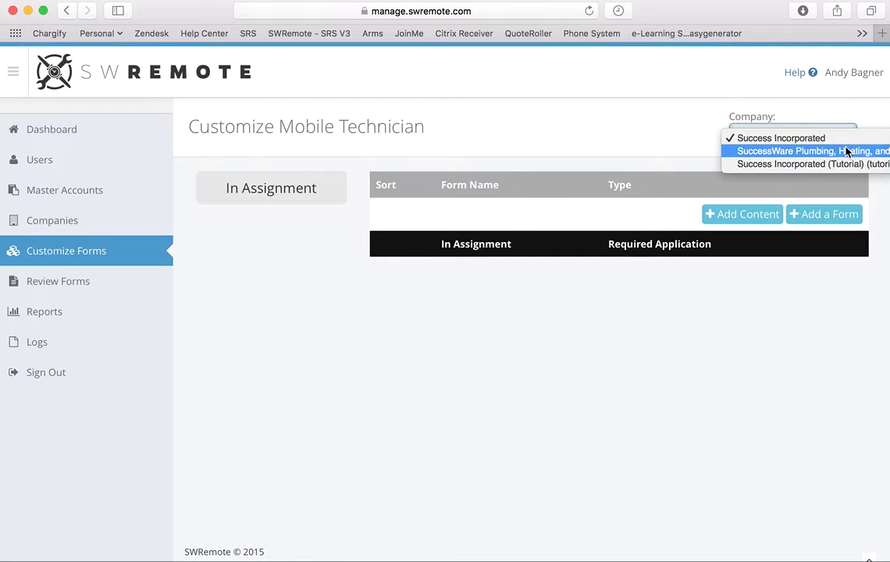
left_click(847, 151)
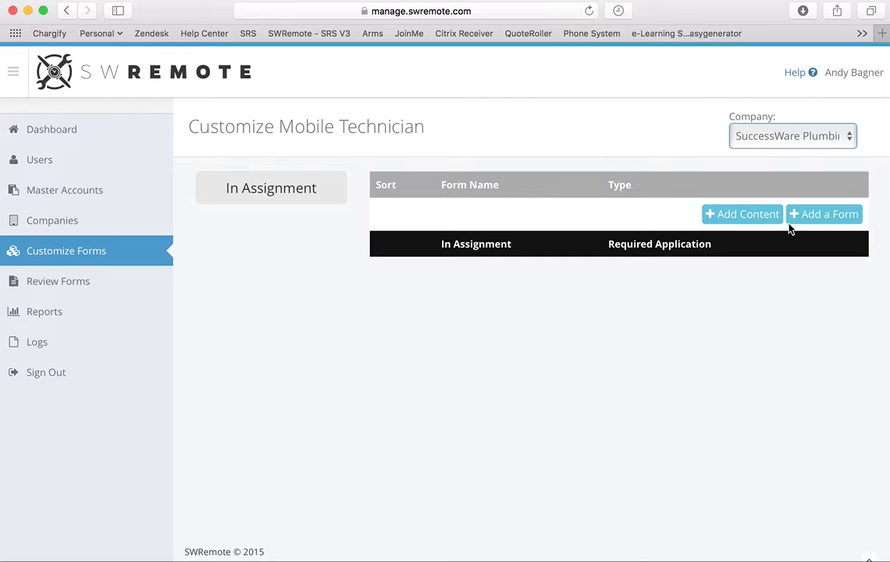
Step: Create a new form titled 'Equipment Condition' and enable Upload to Dropbox with Invoice
left_click(820, 224)
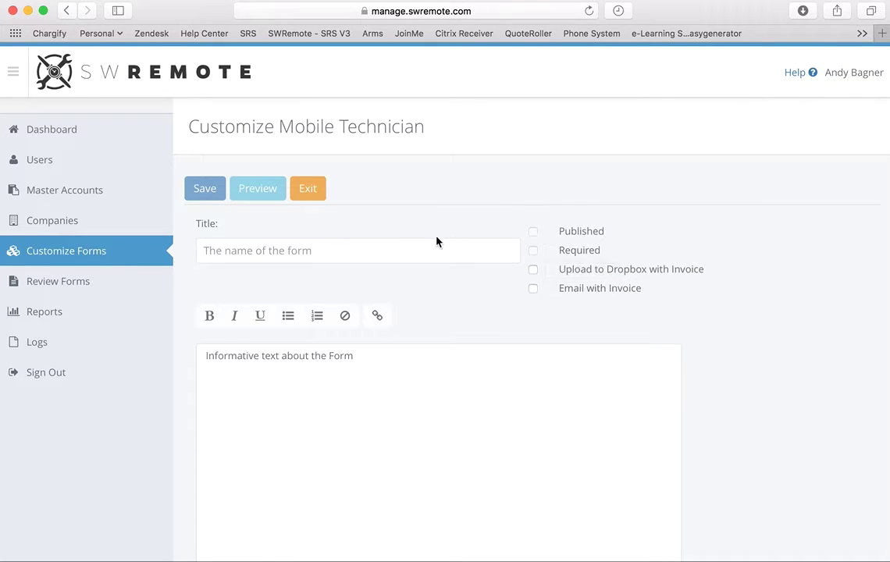
scroll(435, 242, "down", 1)
scroll(435, 239, "down", 1)
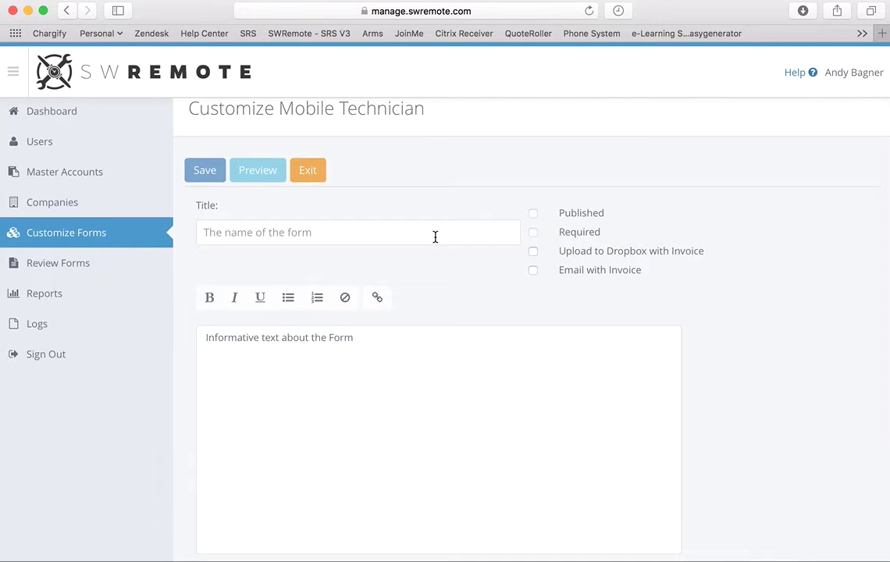
left_click(354, 237)
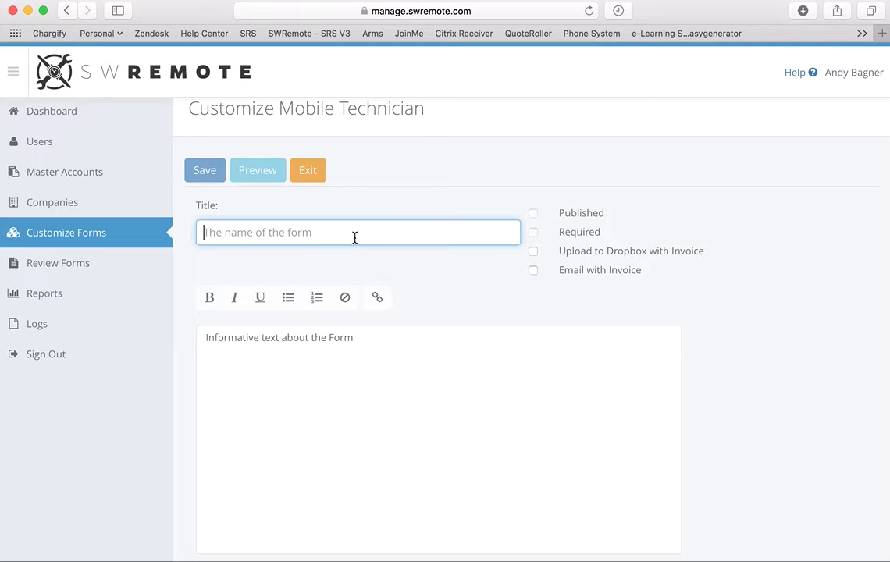
type("Equipment Condition")
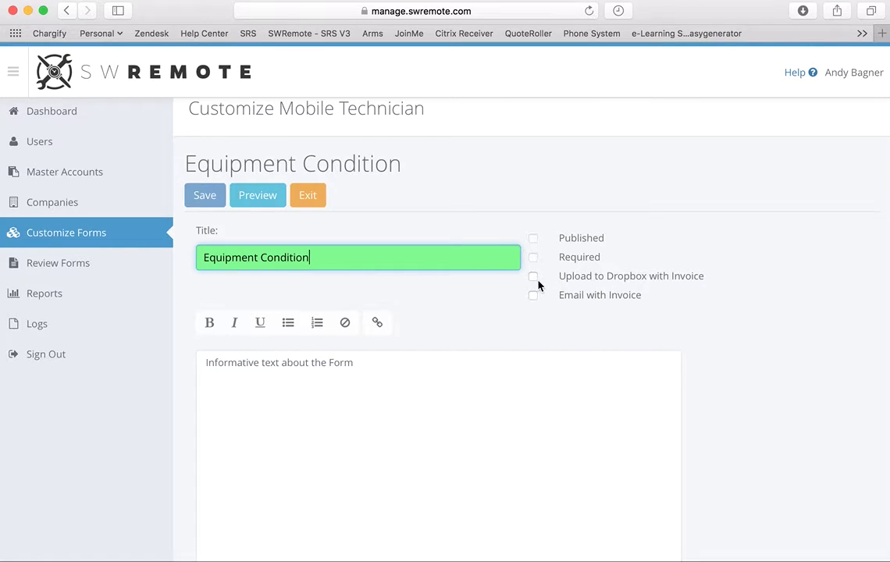
left_click(533, 277)
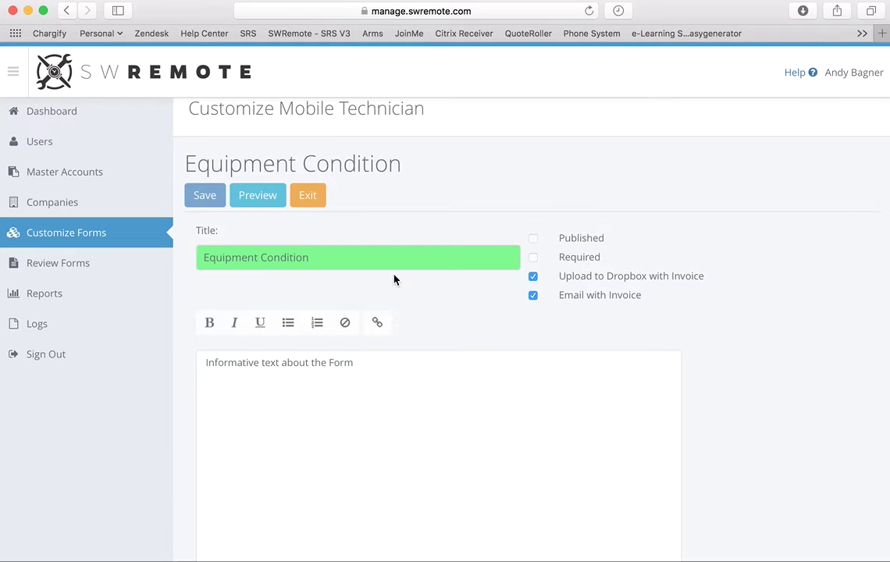
Step: Enter the description 'This is the Equipment Condition' and scroll down to the Fields section
left_click(393, 362)
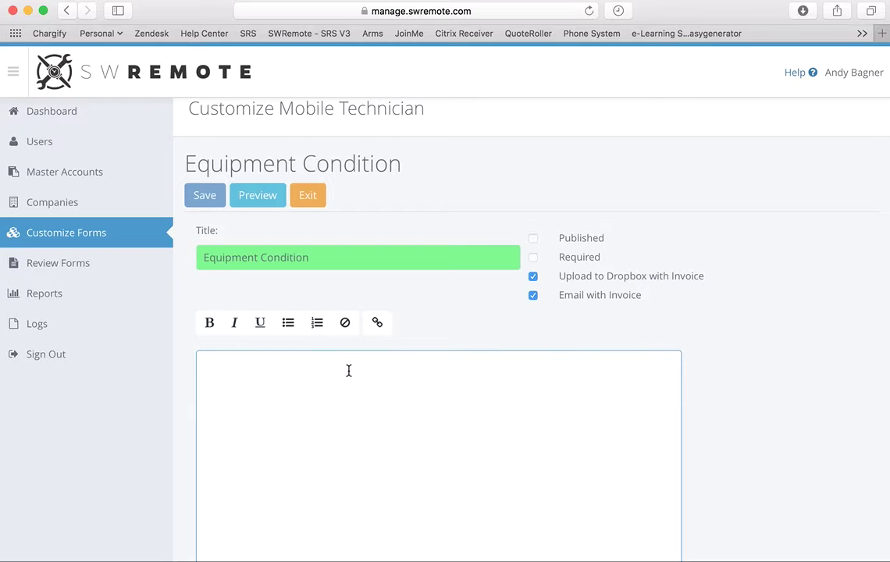
type("This is the Equipment COnd")
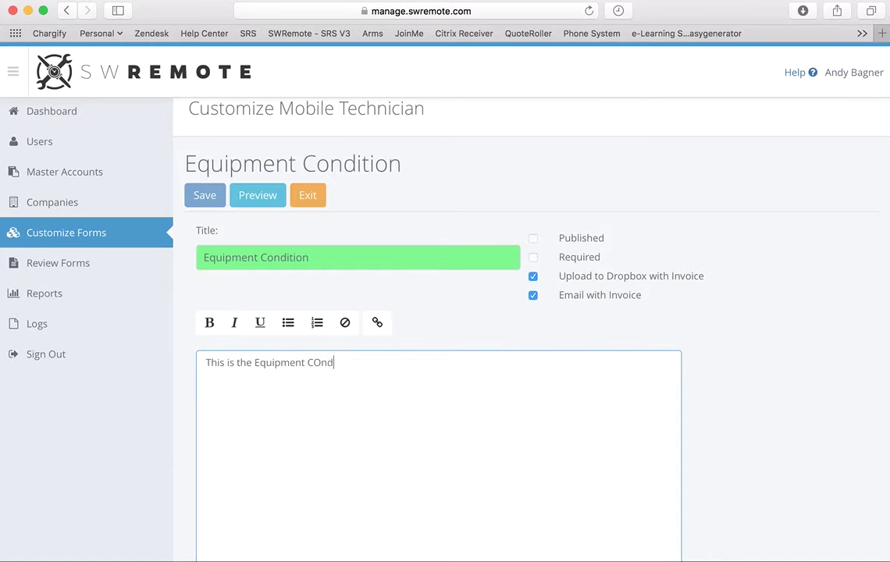
key("BackSpace")
key("BackSpace")
key("BackSpace")
type("ondition")
scroll(477, 359, "down", 5)
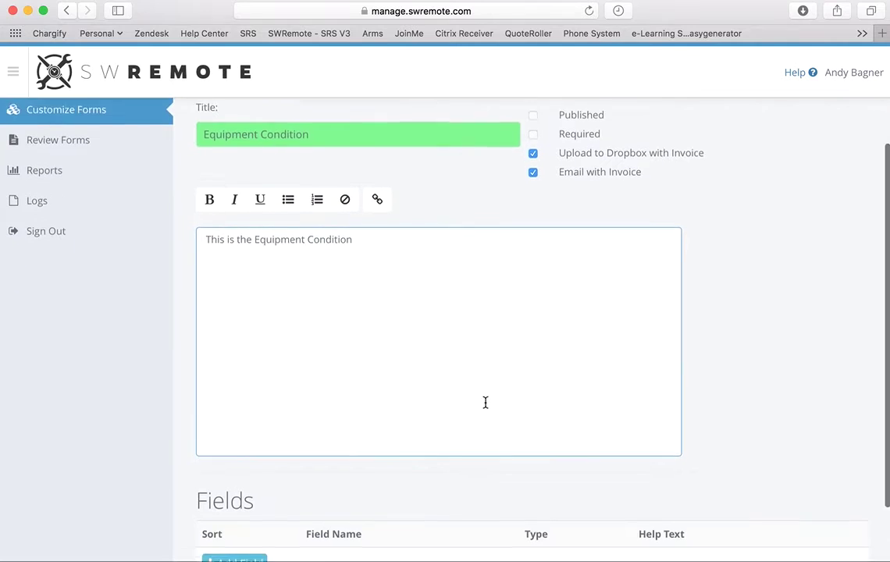
scroll(488, 399, "down", 2)
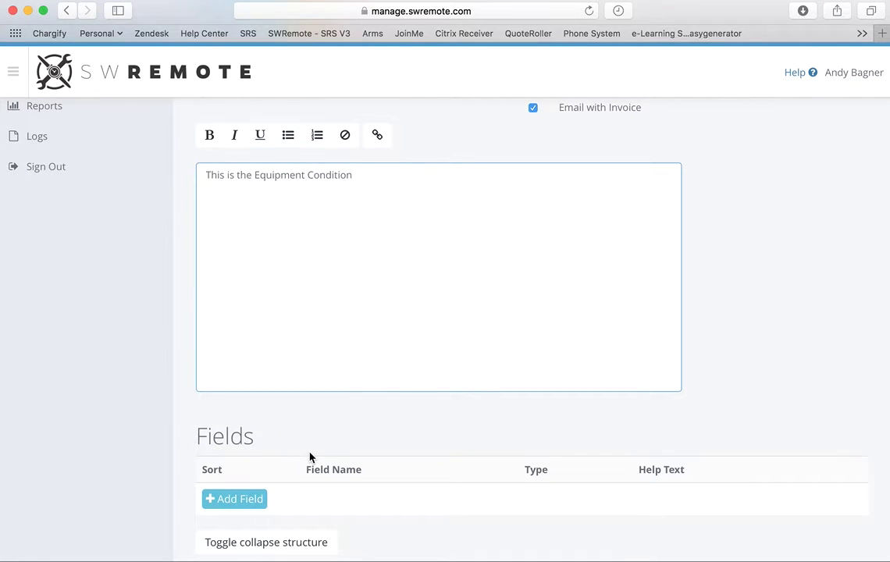
scroll(310, 457, "down", 1)
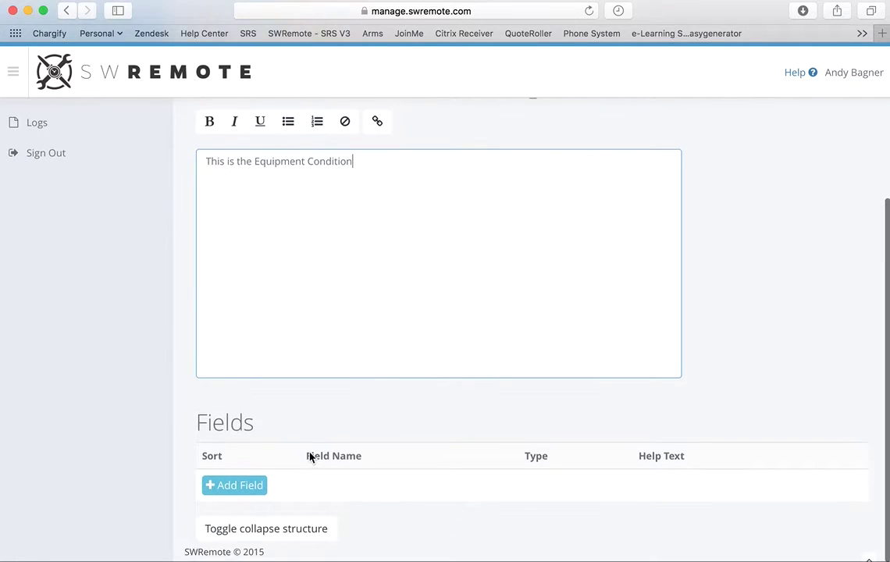
Step: Add a Text field named 'Equipment Age' with a maximum length of 4
left_click(237, 486)
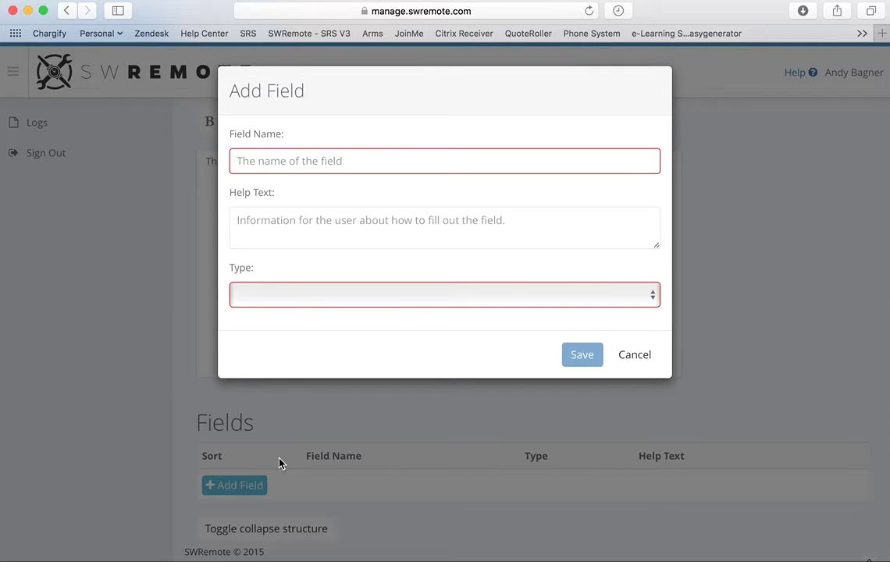
left_click(648, 302)
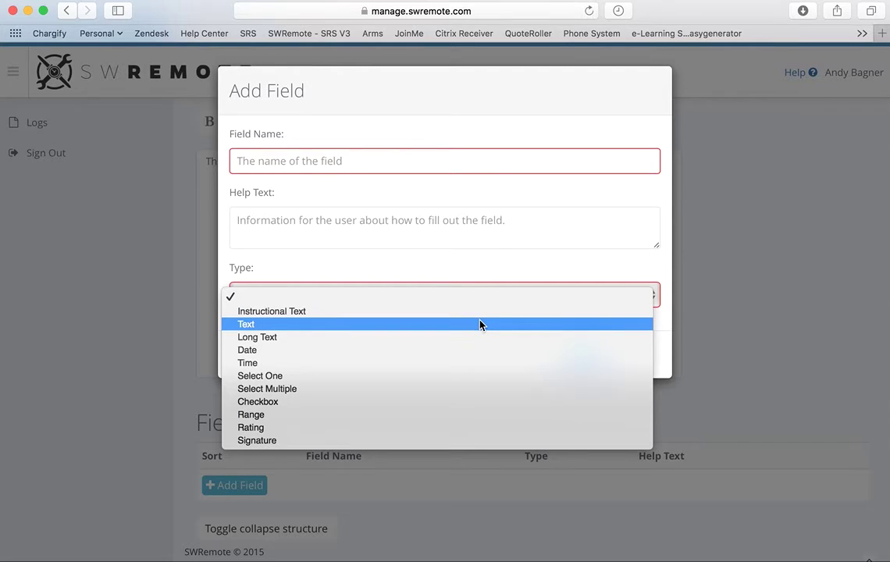
left_click(414, 329)
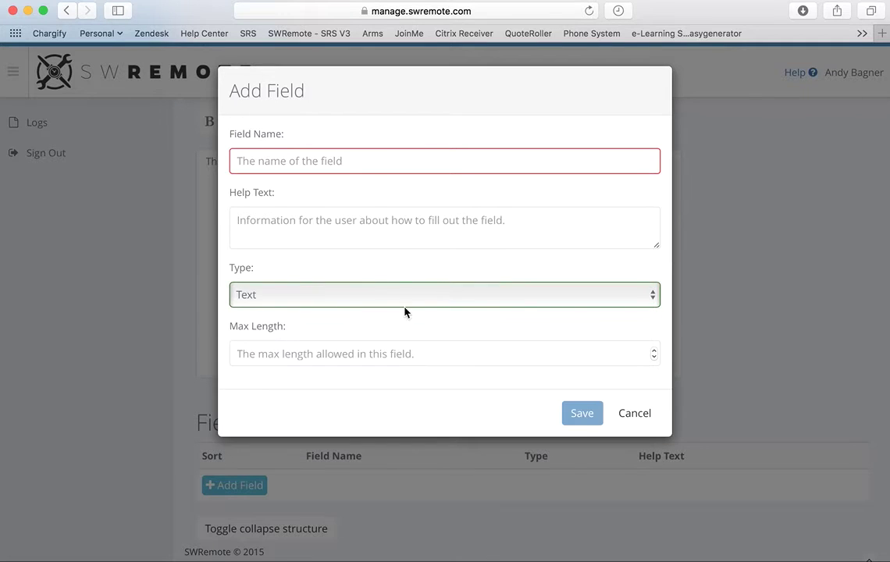
left_click(373, 162)
type("Equipment Age")
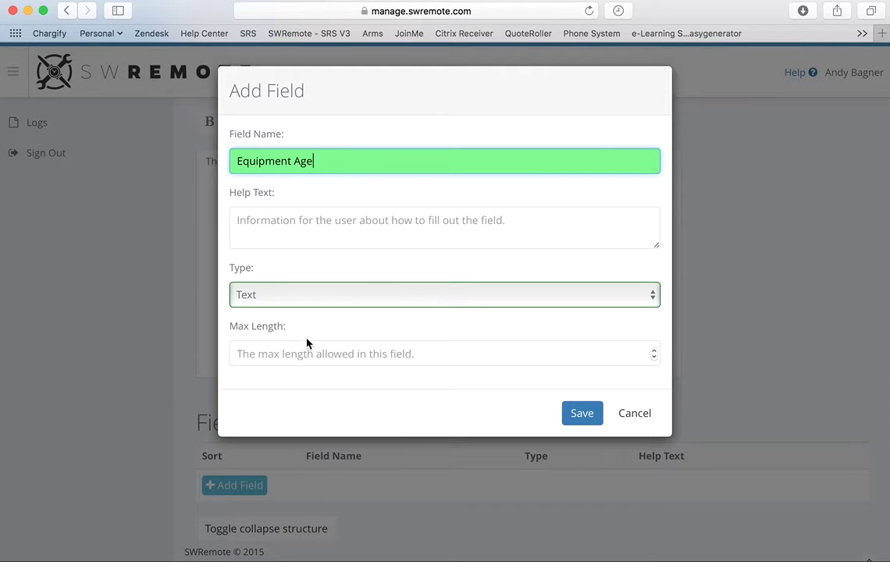
double_click(654, 353)
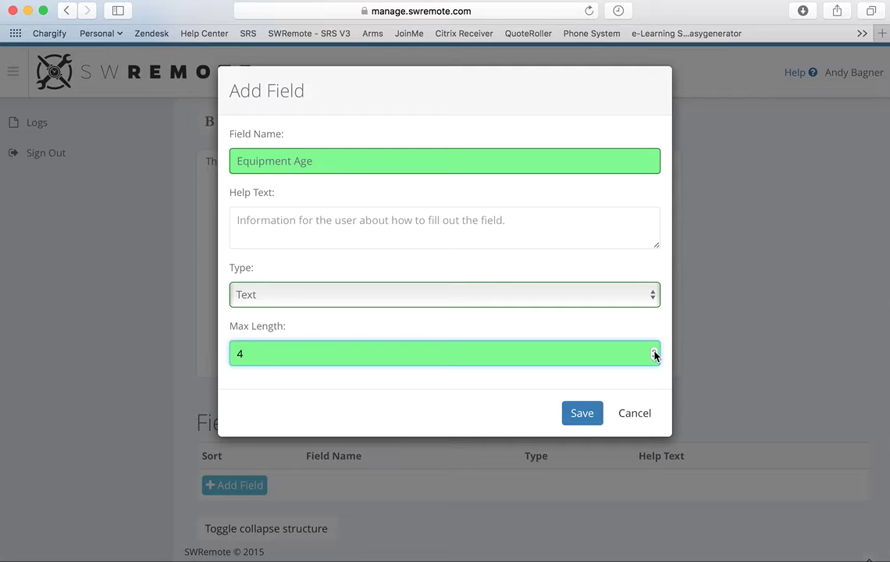
left_click(584, 414)
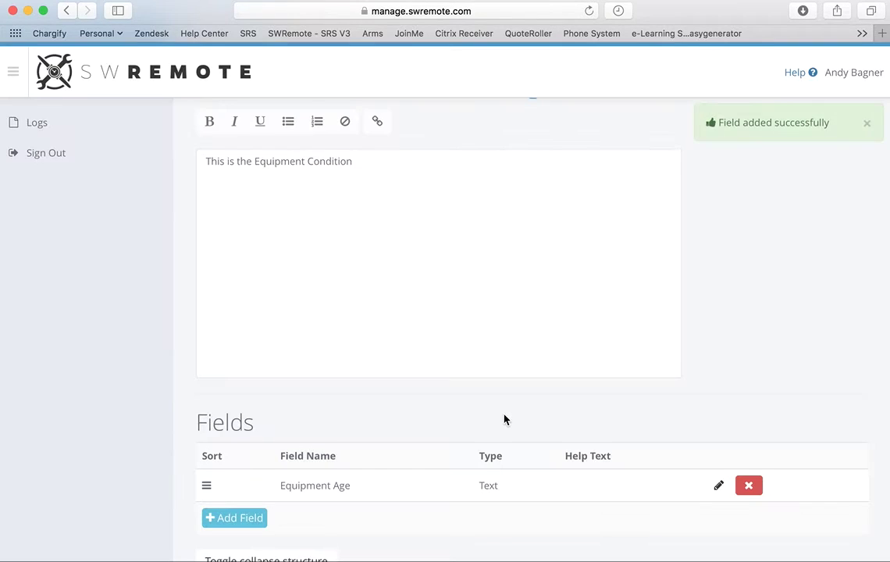
Step: Add a Long Text field named 'Location' to the form
scroll(367, 490, "down", 1)
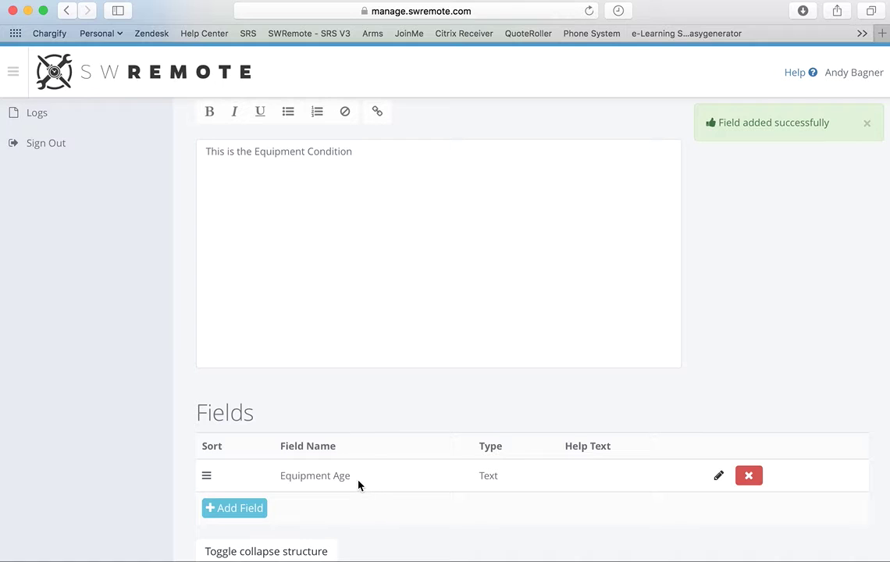
left_click(241, 513)
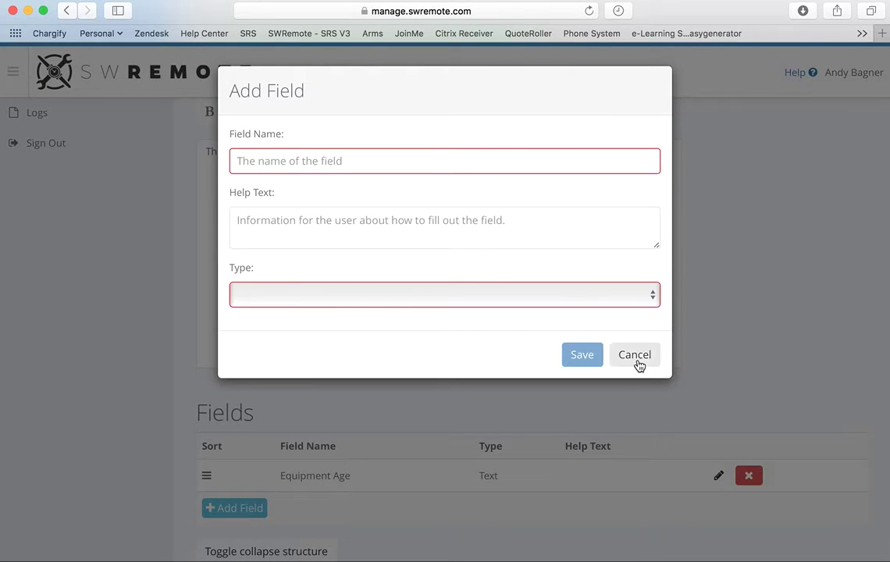
left_click(648, 296)
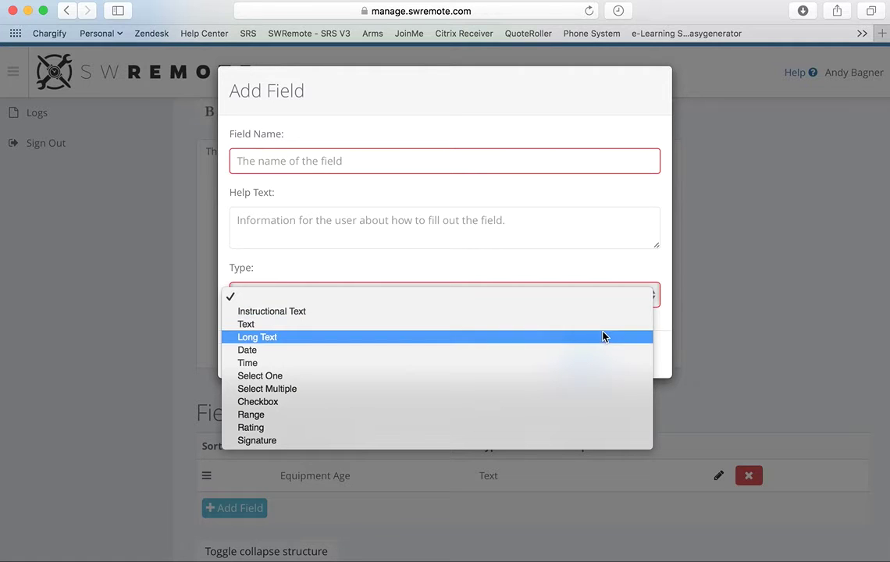
left_click(603, 337)
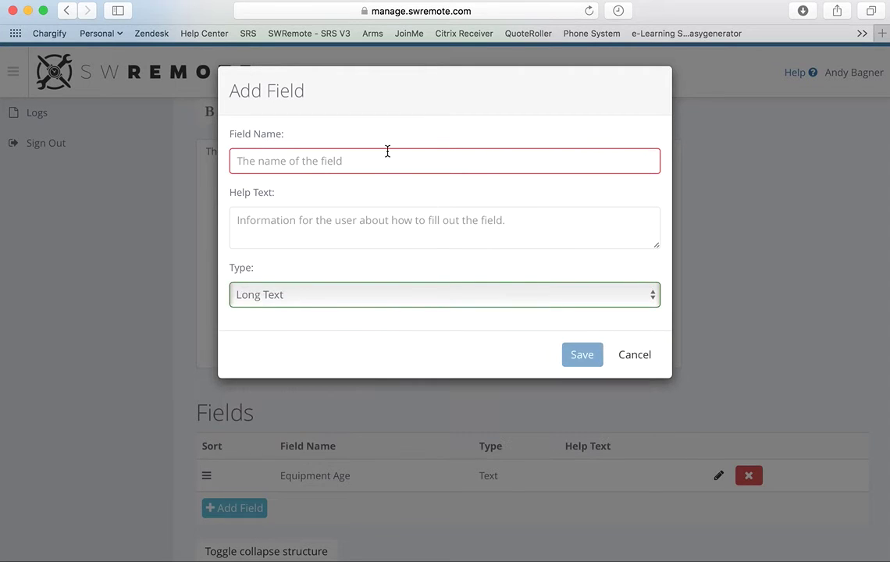
left_click(379, 161)
type("Location")
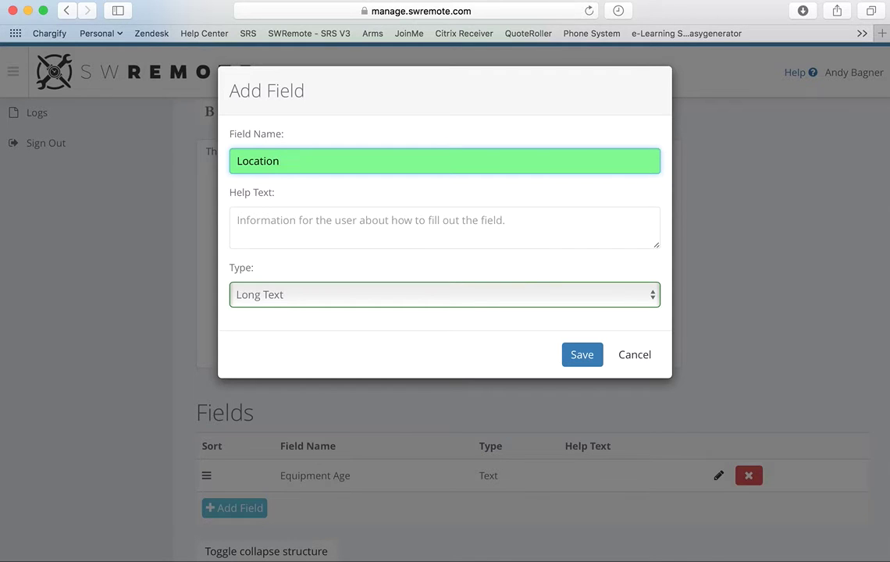
left_click(582, 357)
scroll(583, 357, "down", 2)
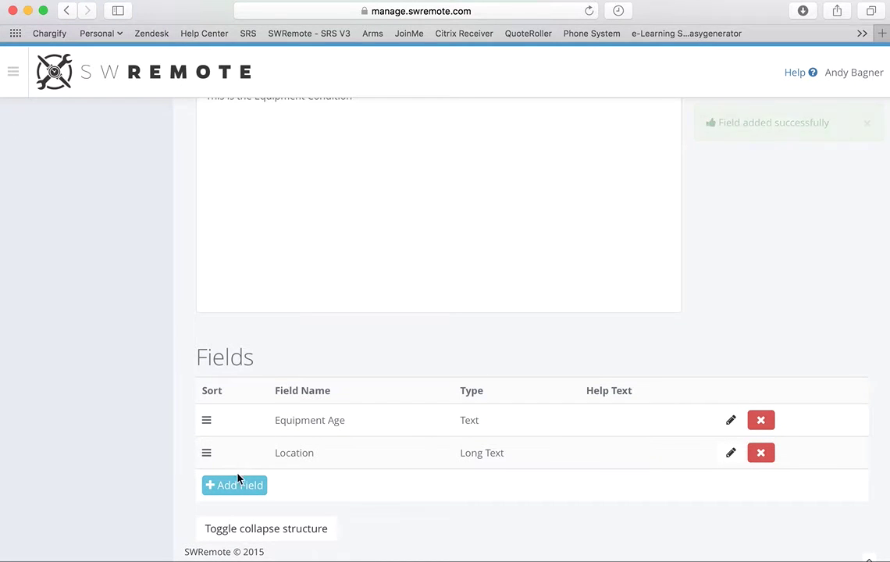
Step: Start a new Date-type field named 'Date of Service'
left_click(238, 484)
left_click(642, 300)
left_click(602, 351)
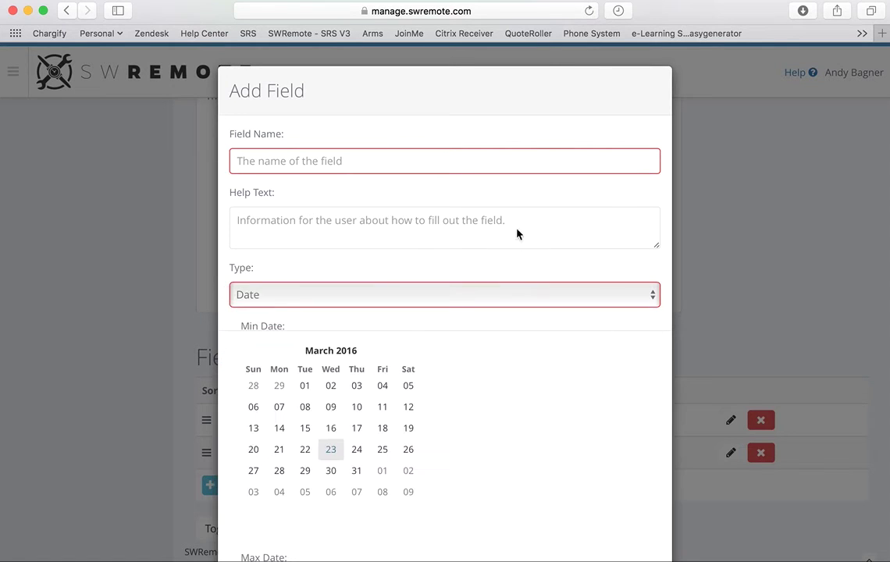
left_click(440, 171)
type("Date")
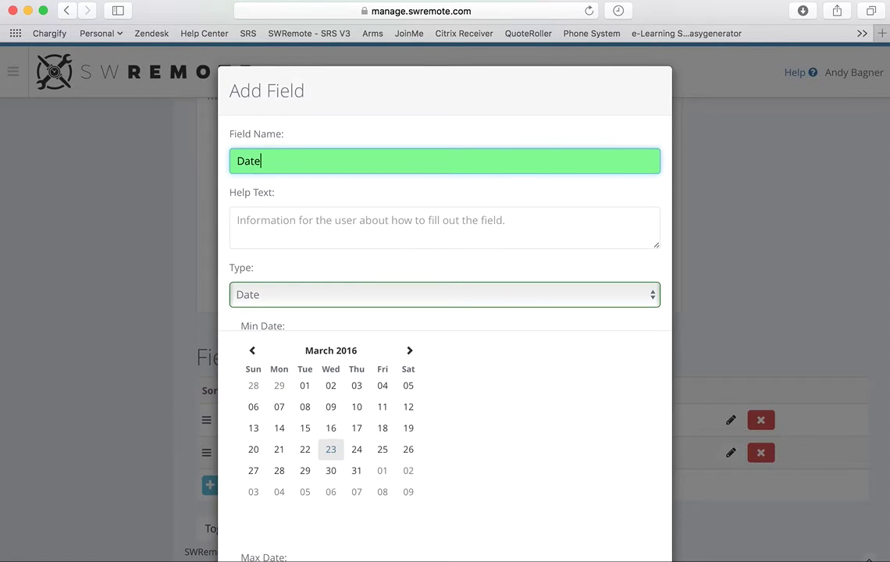
type(" of Service")
Step: Confirm the Date type is still selected and save the Date of Service field
scroll(437, 303, "down", 5)
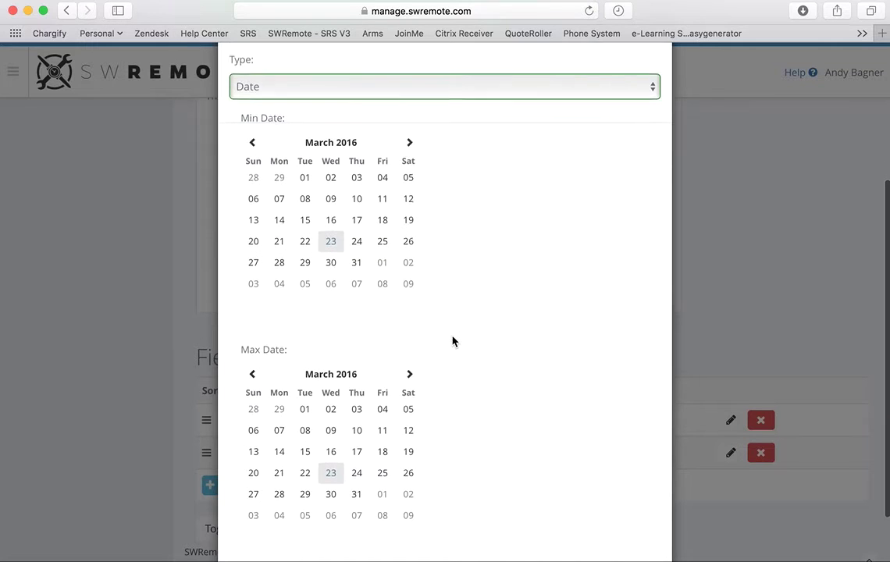
scroll(453, 341, "down", 2)
scroll(453, 341, "up", 3)
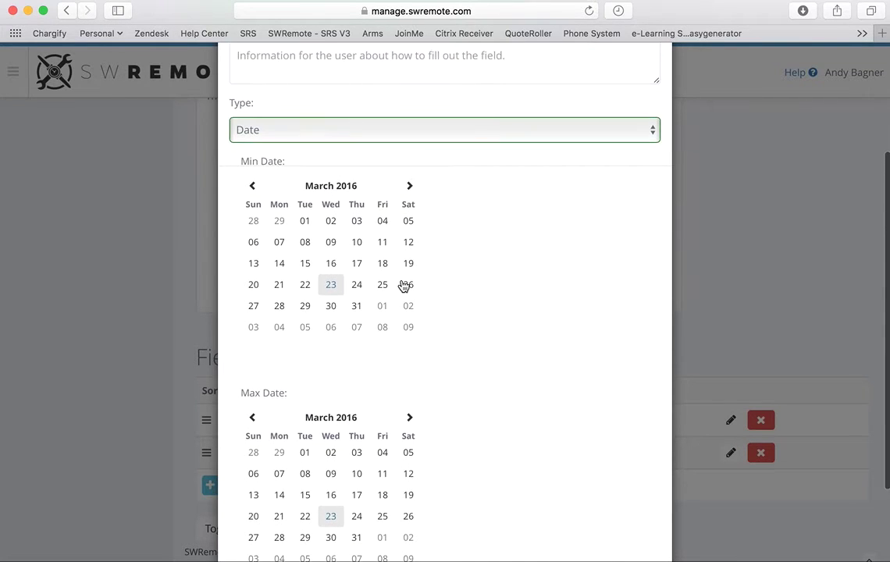
left_click(641, 129)
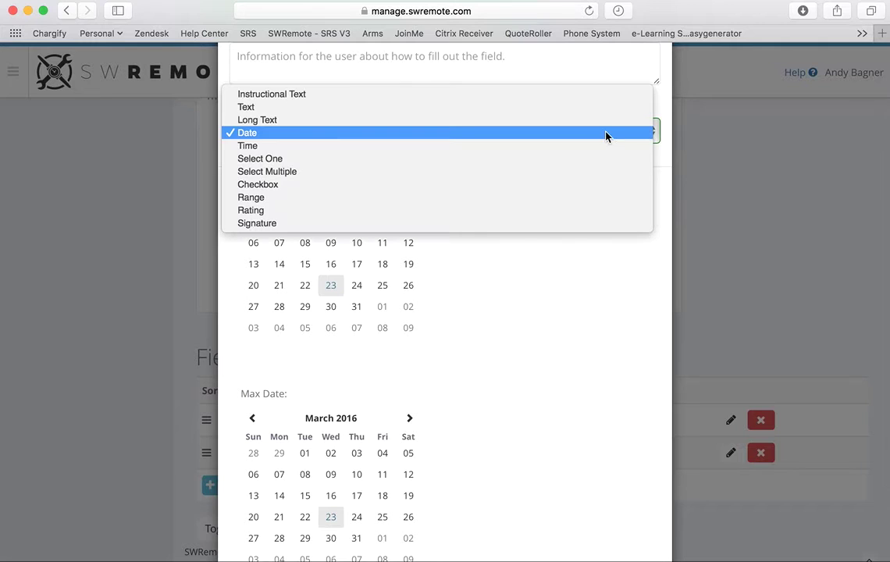
left_click(561, 246)
scroll(560, 247, "down", 5)
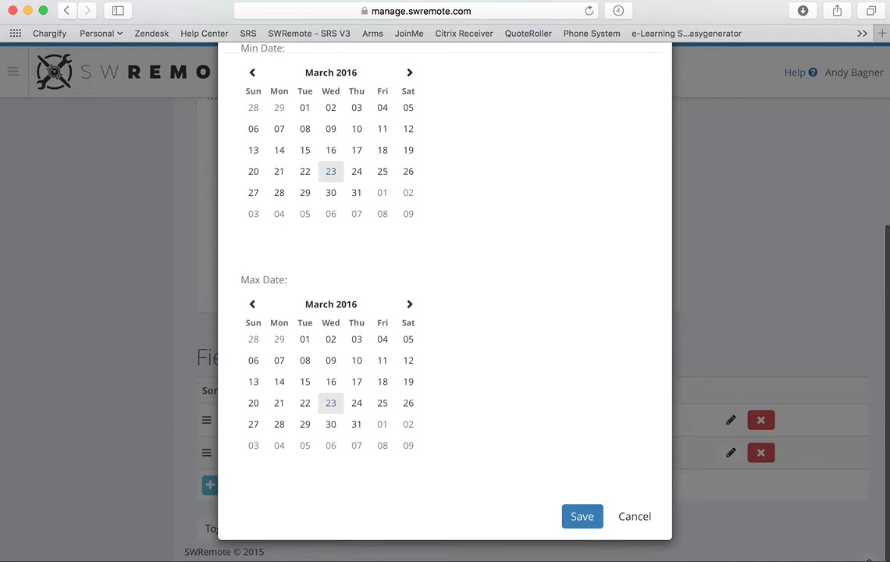
left_click(583, 518)
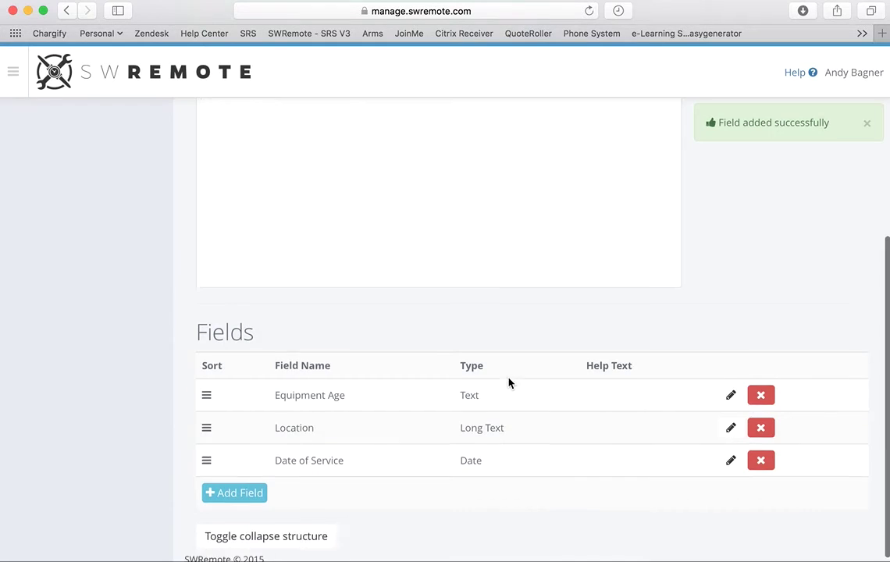
scroll(508, 382, "down", 1)
Step: Add a Time field named 'Time of Service' to the form
left_click(236, 487)
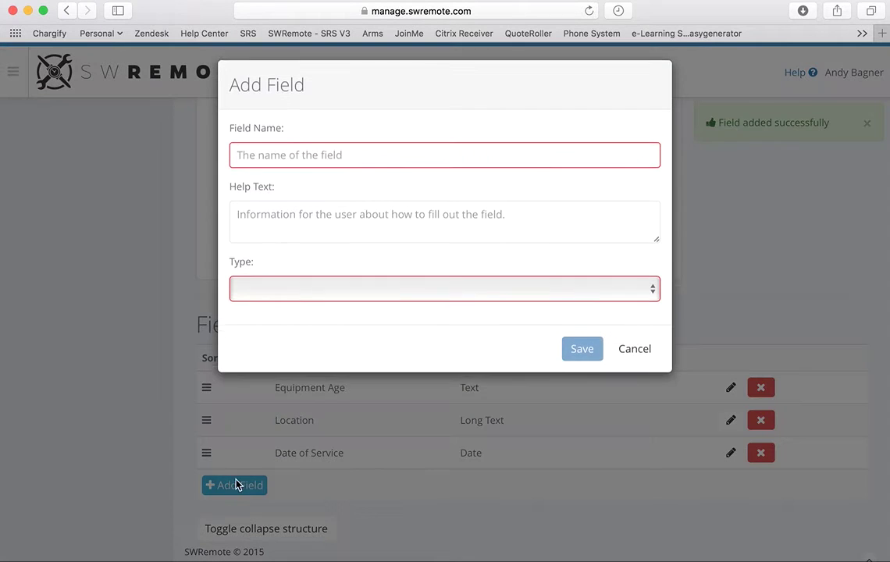
left_click(449, 302)
left_click(409, 363)
left_click(333, 161)
type("Time of ")
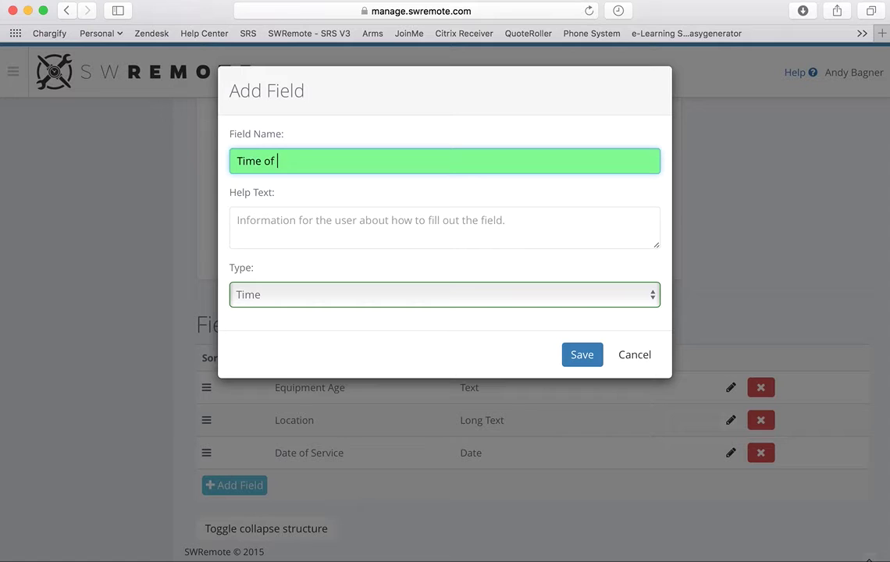
type("Service")
left_click(576, 359)
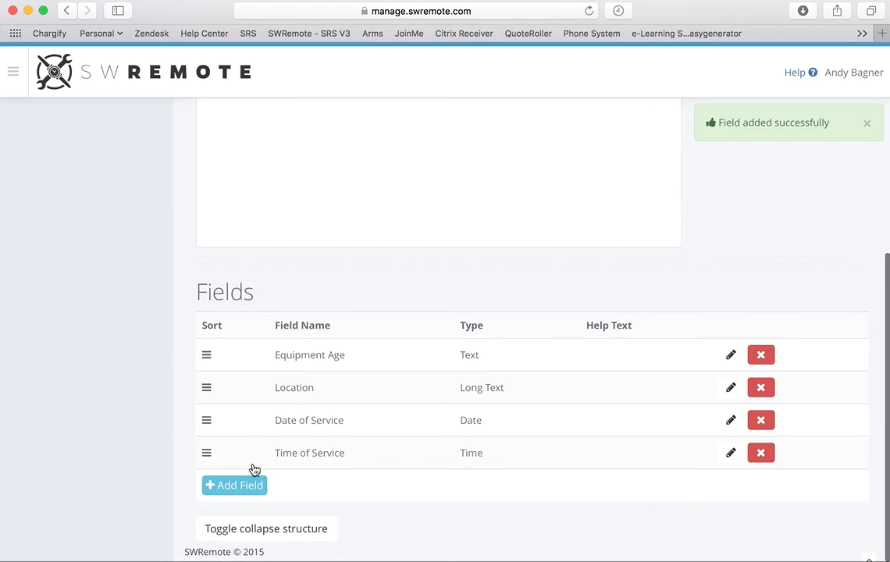
Step: Start a new Select One field named 'Condition'
left_click(242, 484)
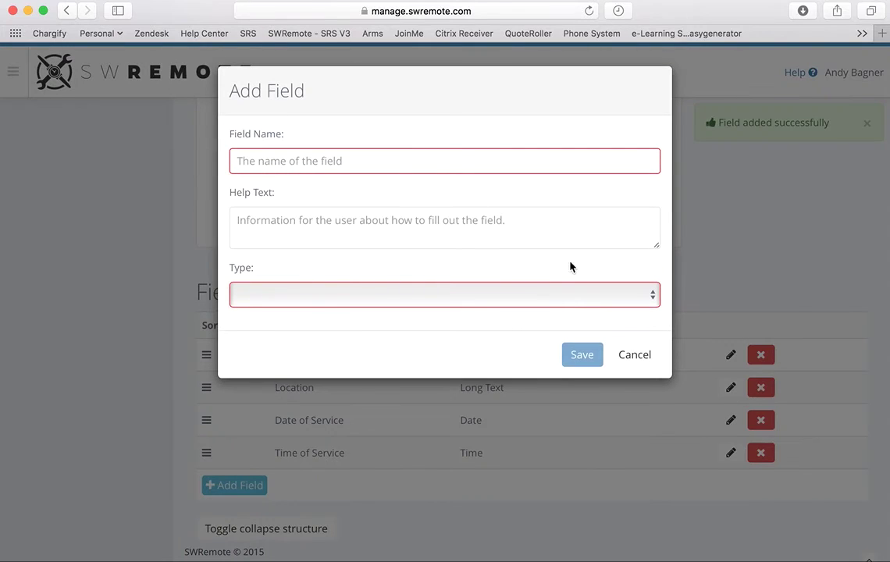
left_click(578, 285)
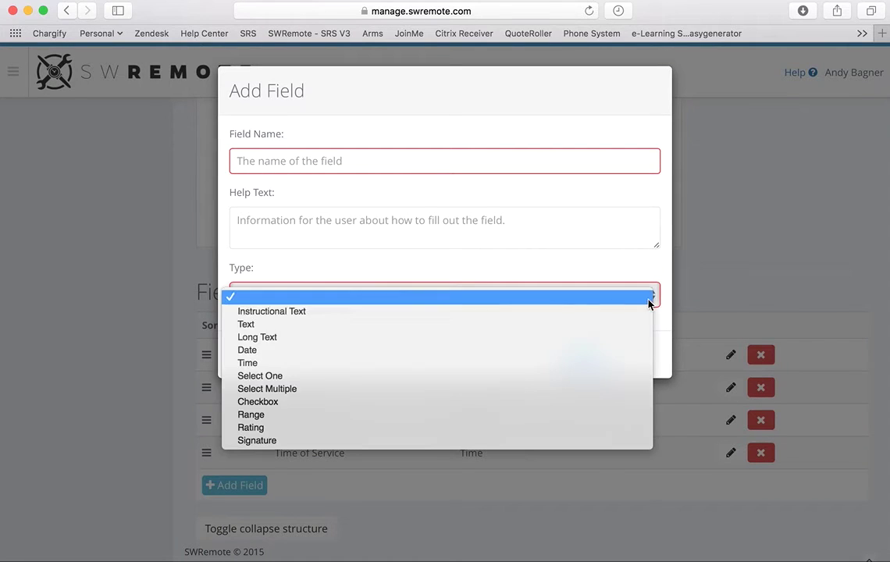
left_click(521, 376)
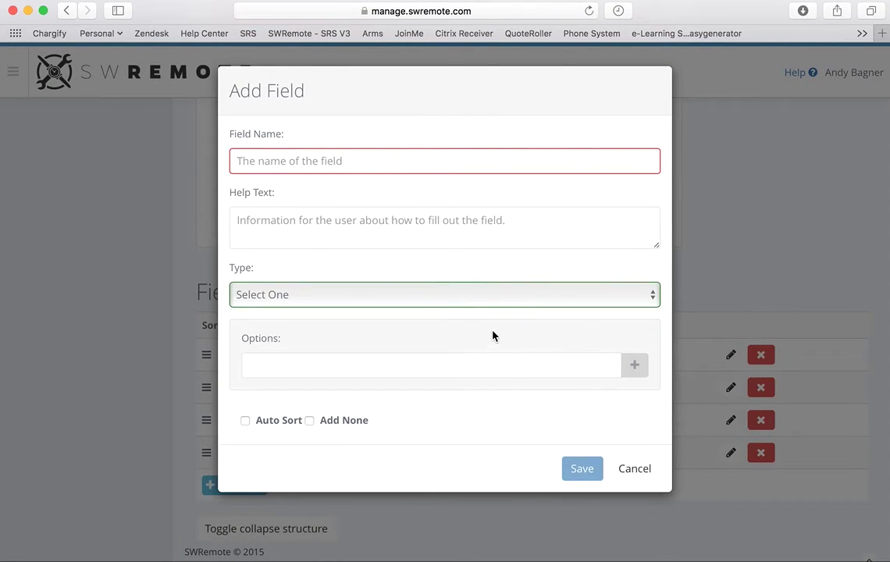
left_click(450, 158)
type("Condition")
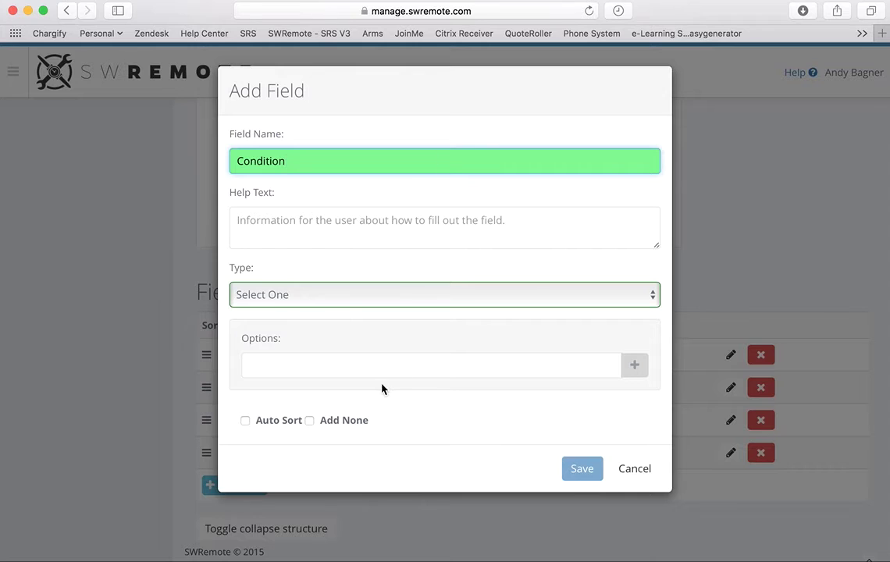
Step: Give Condition the options Poor, Fair and Excellent plus a (None) choice, and save it
left_click(419, 367)
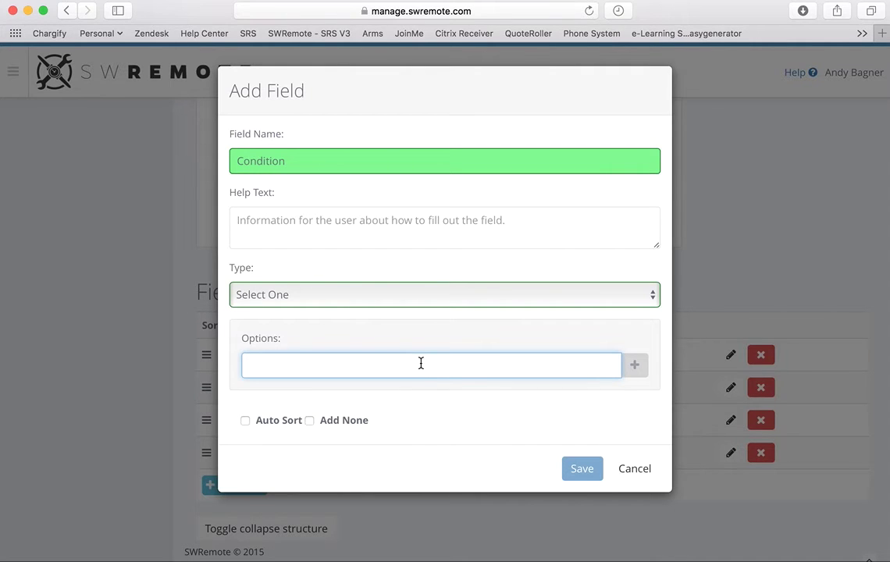
type("Poor")
left_click(634, 365)
left_click(373, 395)
type("Fair")
left_click(635, 396)
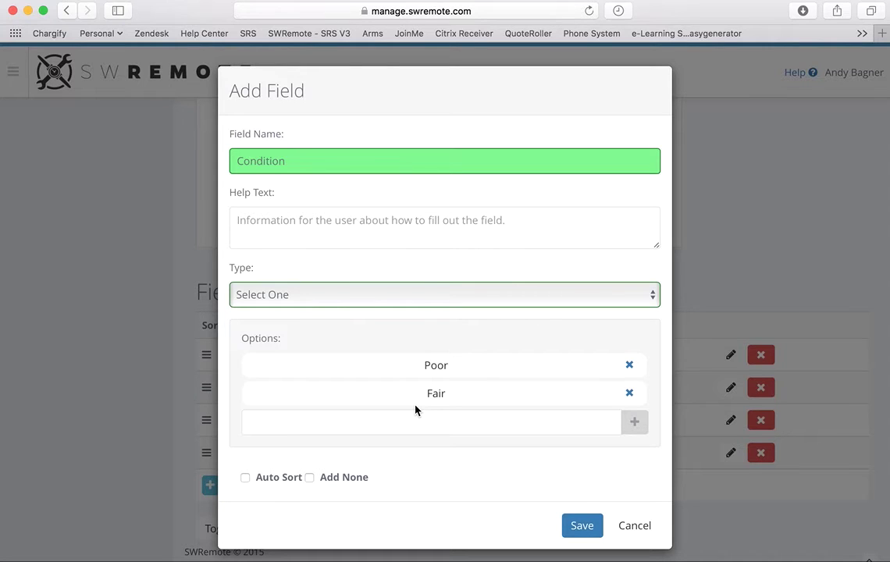
left_click(397, 422)
type("Exce")
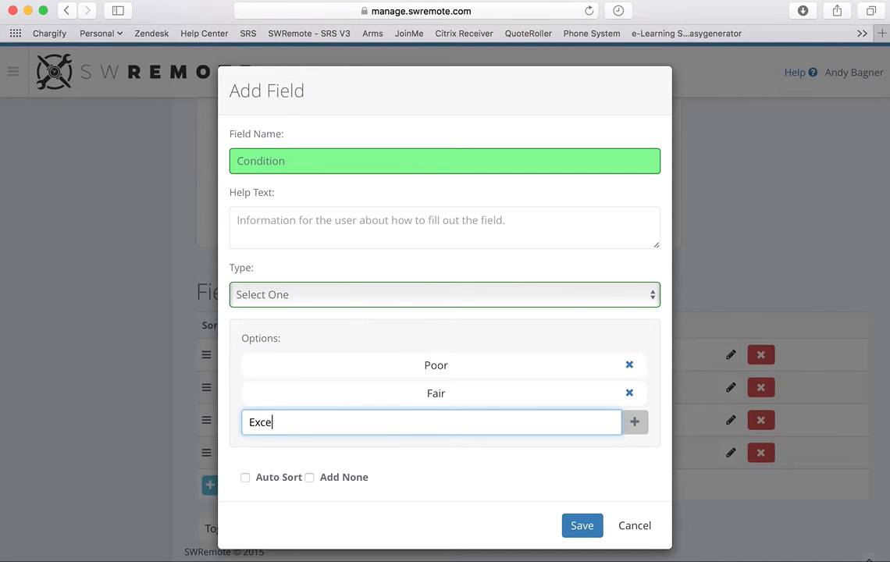
type("llent")
left_click(634, 421)
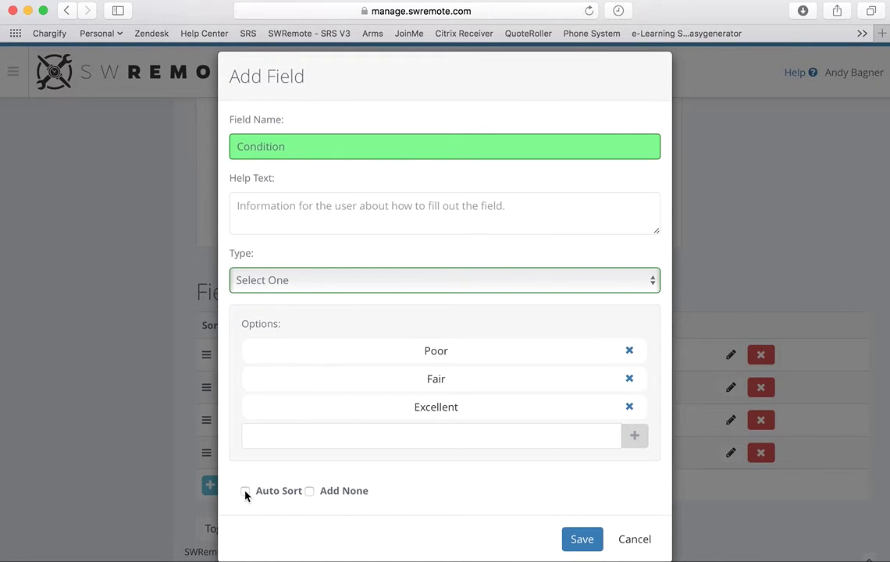
left_click(310, 492)
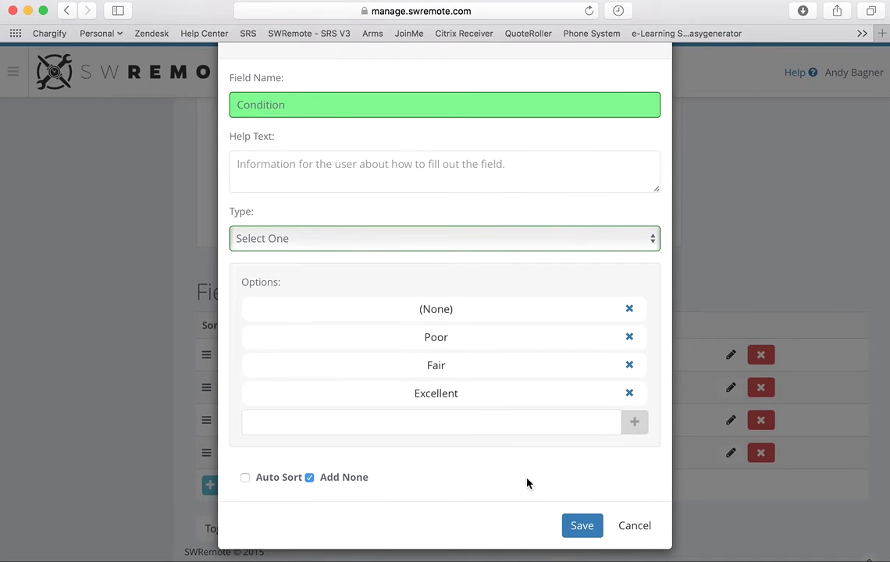
left_click(582, 527)
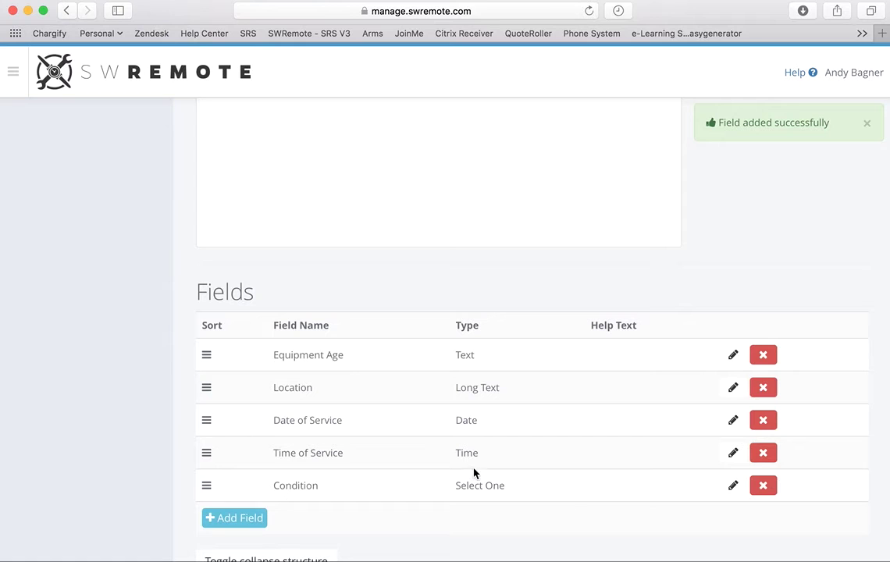
Step: Start a new Select Multiple field named 'Add - Ons'
left_click(240, 519)
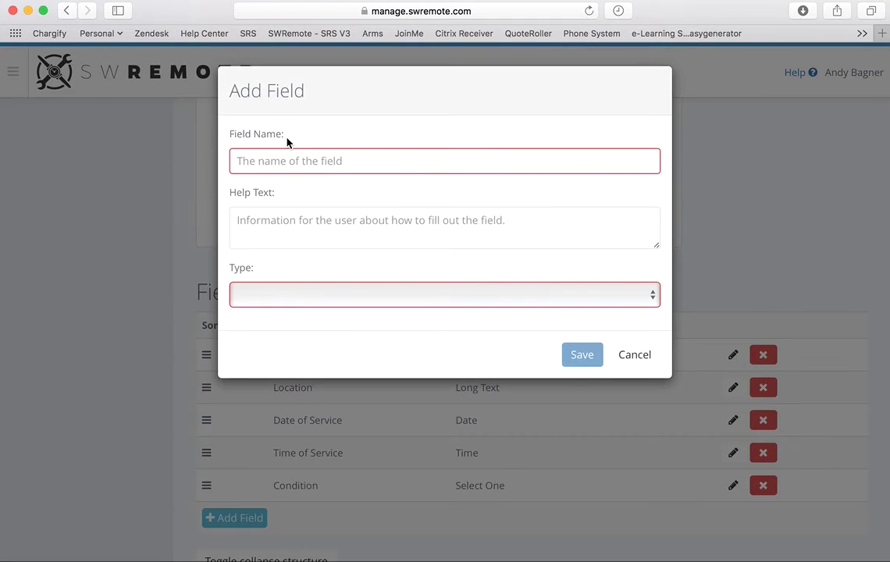
left_click(622, 294)
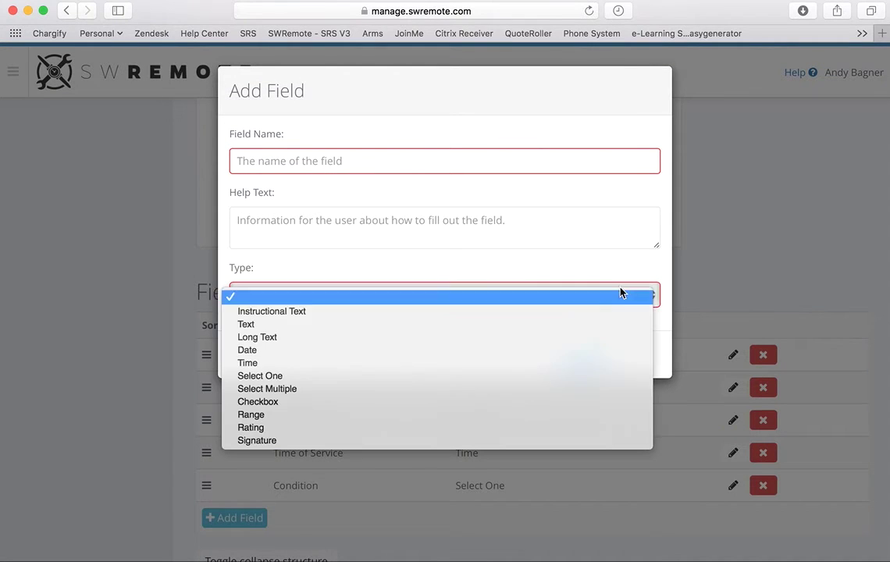
left_click(450, 389)
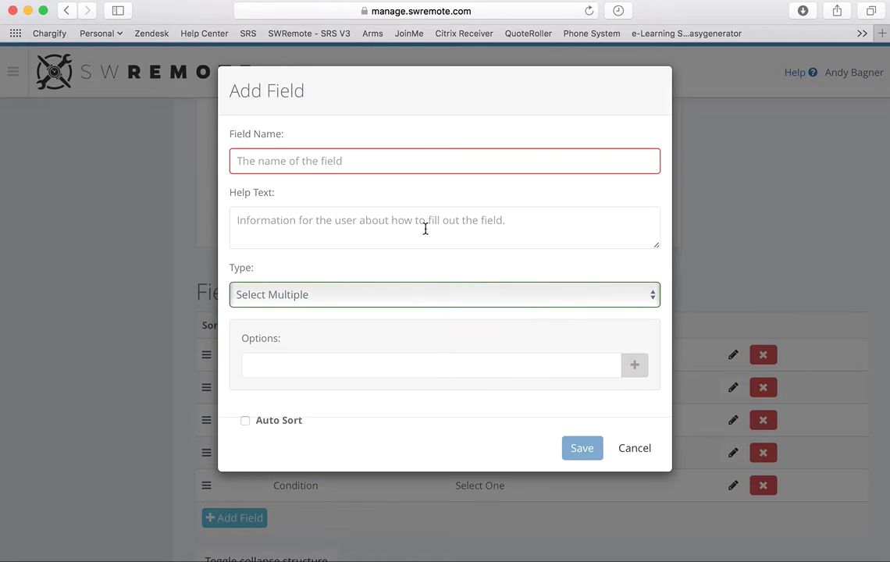
left_click(451, 161)
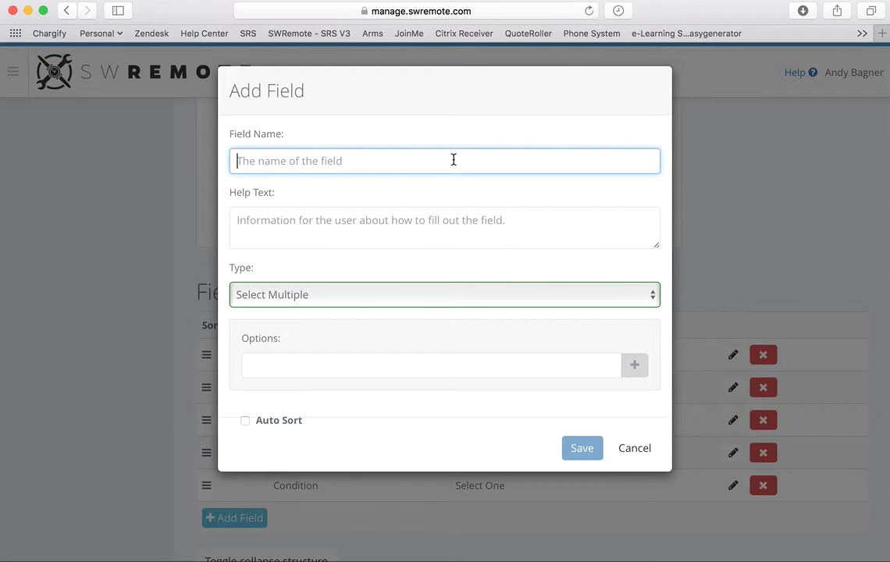
type("Add ")
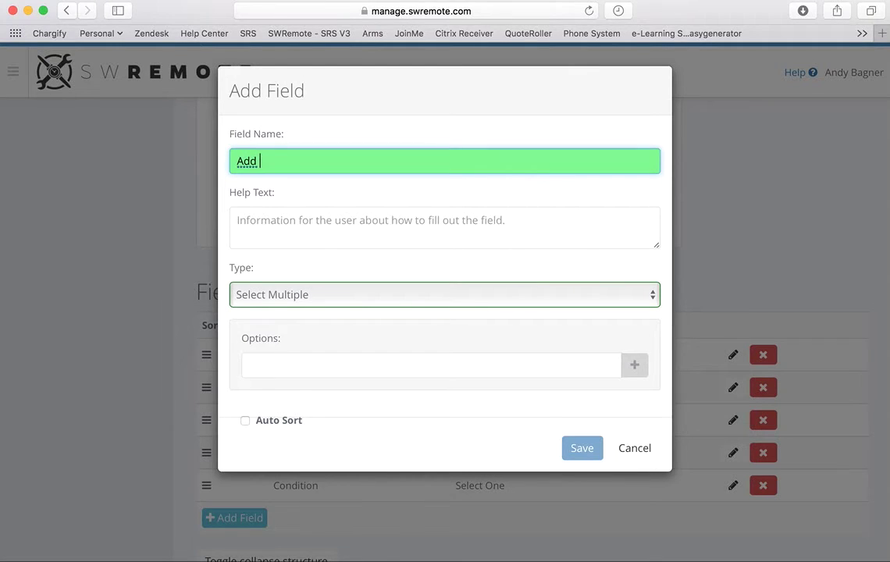
type("- Ons")
Step: Add the options UV Filter, Humidifier, MPG and Needs Ductwork to the field
left_click(320, 364)
type("UV Filter")
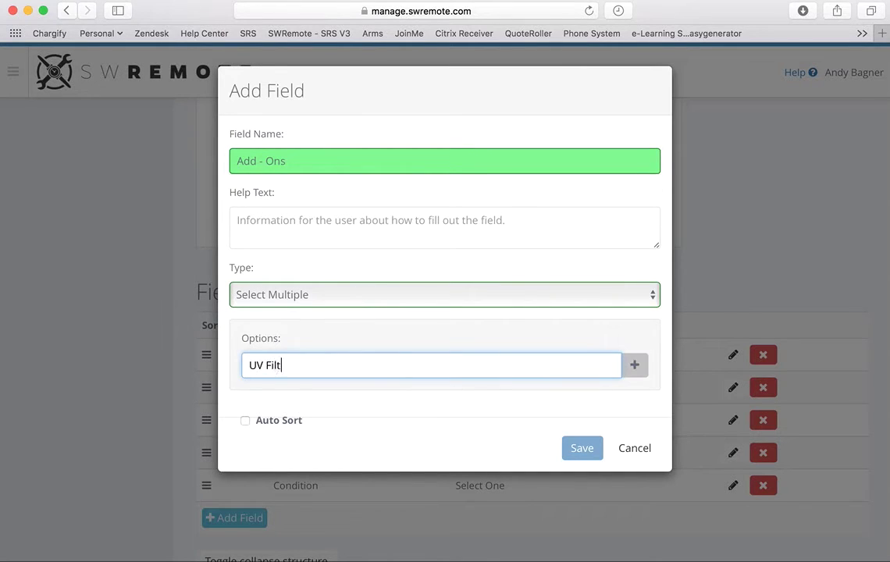
left_click(634, 366)
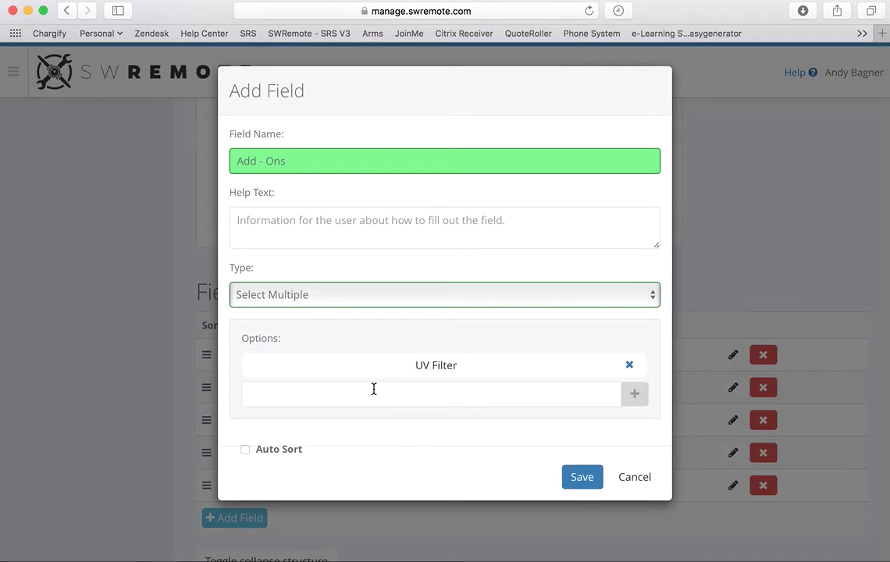
type("Humidifier")
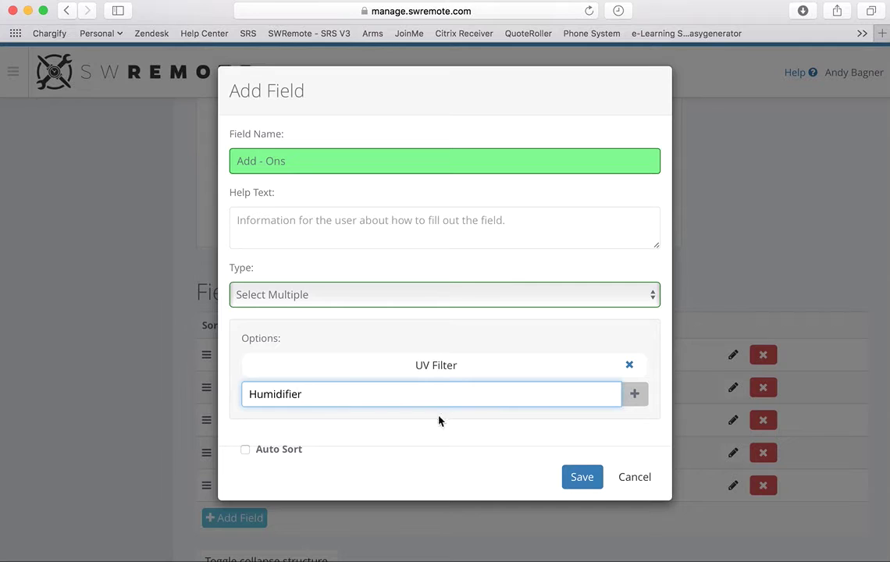
left_click(636, 395)
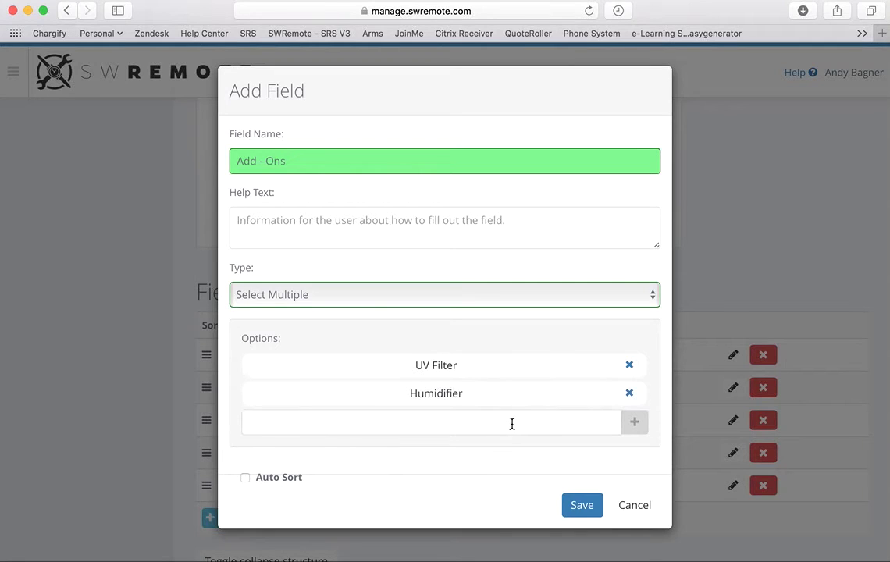
left_click(511, 423)
type("MPG")
left_click(636, 423)
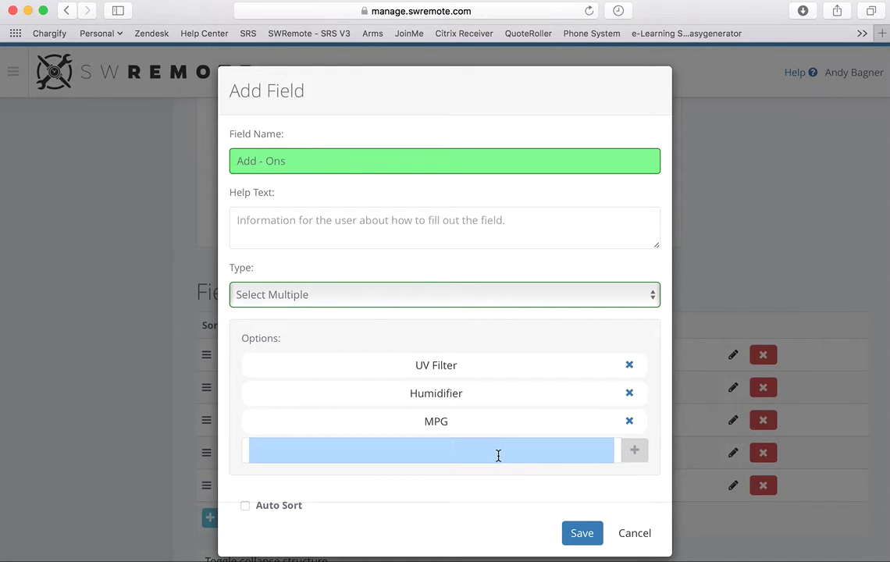
scroll(498, 455, "down", 1)
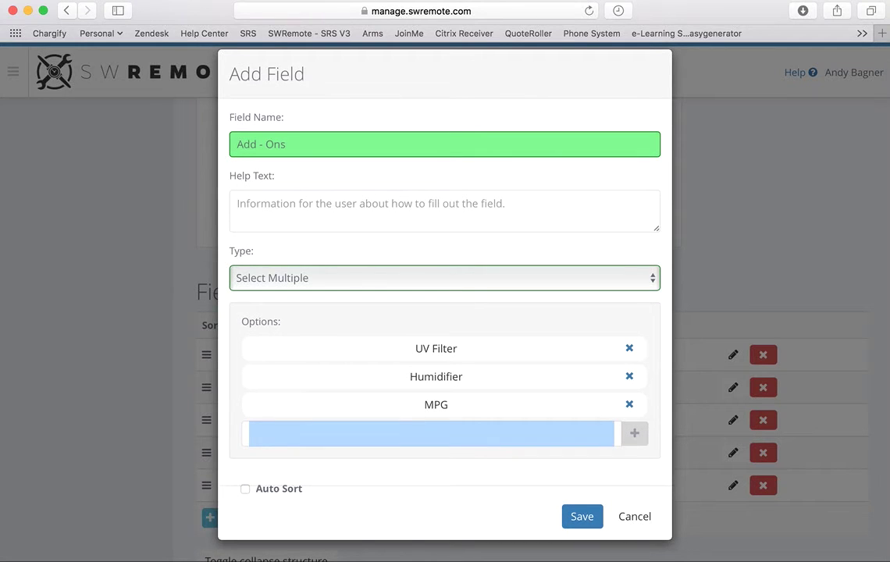
left_click(497, 434)
type("Needs Ductwork")
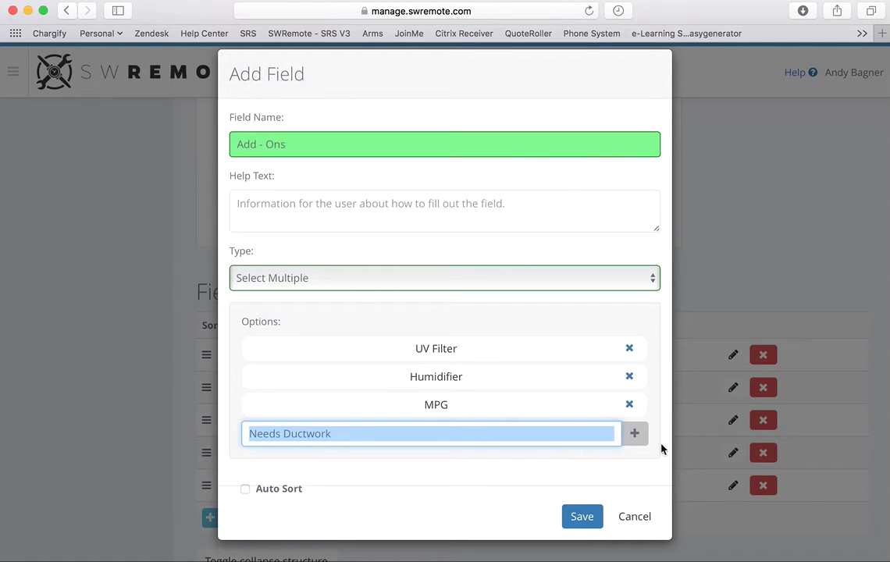
left_click(634, 434)
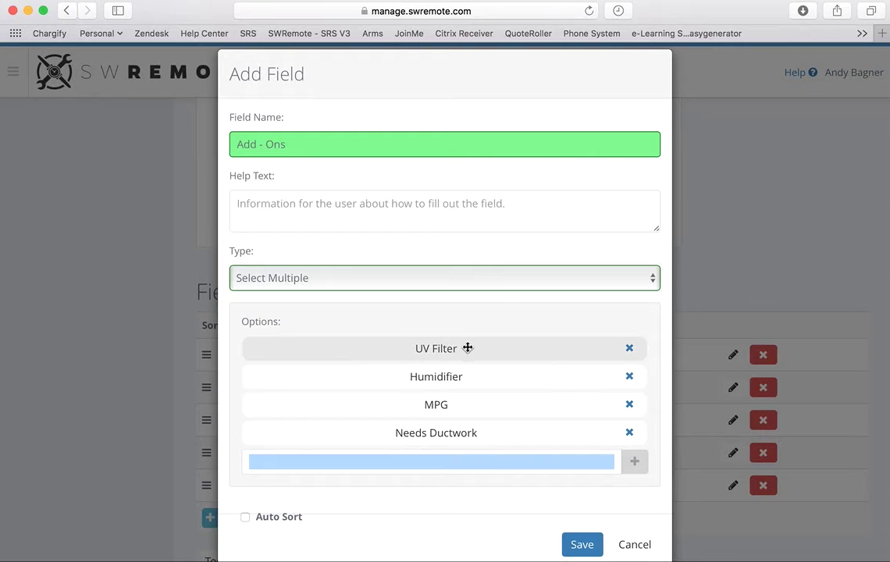
Step: Turn on Auto Sort for the options and save the Add - Ons field
scroll(305, 522, "down", 1)
scroll(305, 523, "down", 1)
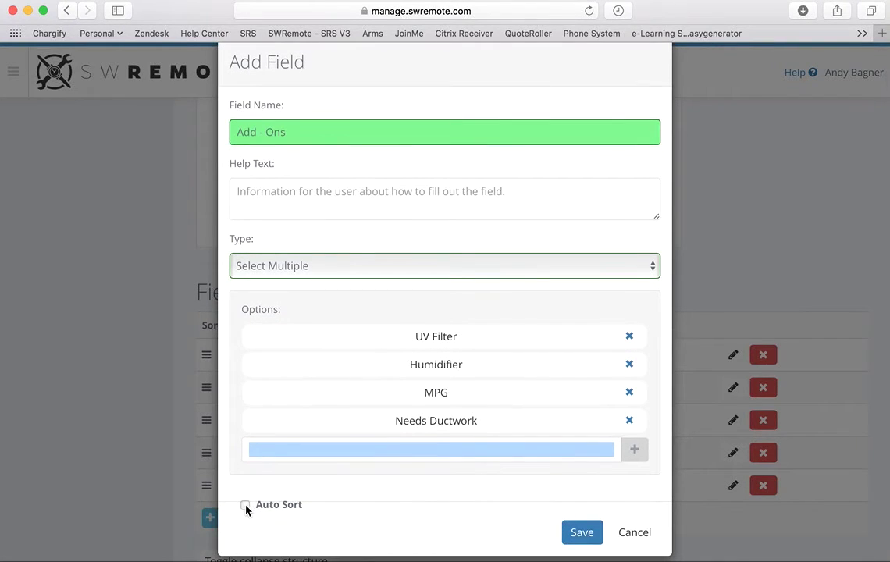
left_click(245, 505)
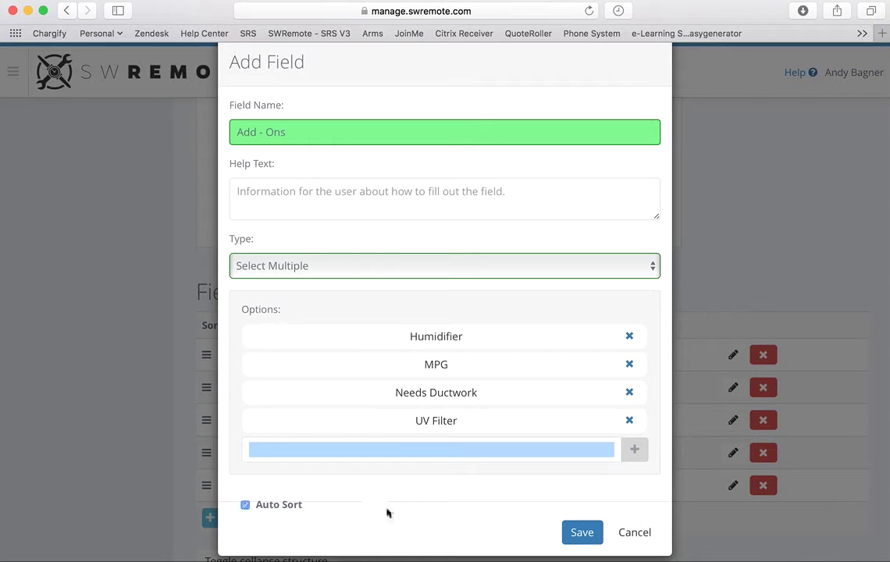
left_click(577, 533)
scroll(531, 456, "down", 2)
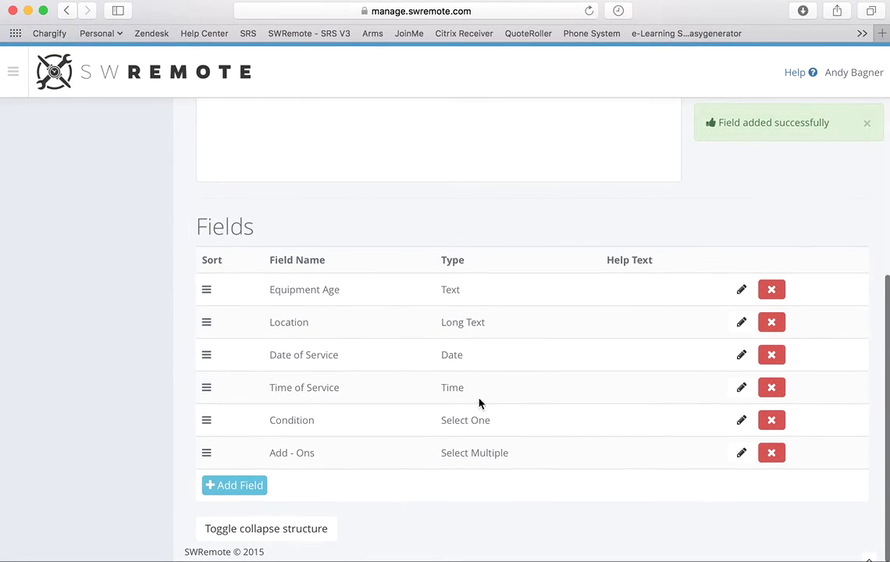
Step: Add a Checkbox-type field named 'Customer Present?' to the form
left_click(238, 485)
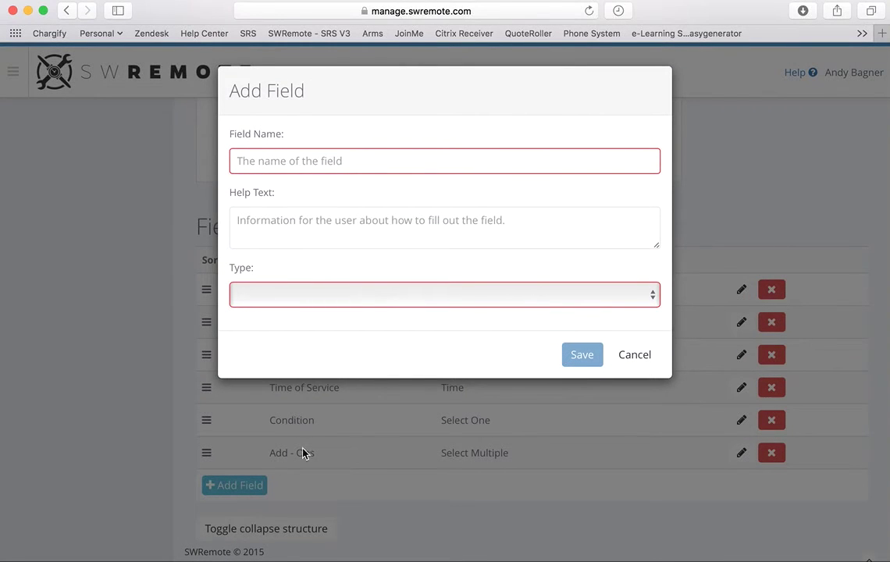
left_click(623, 295)
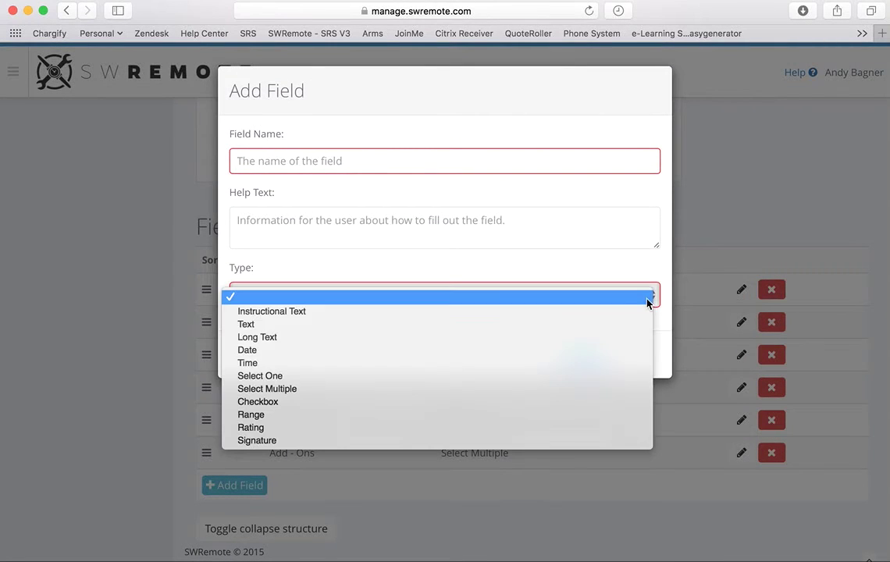
left_click(457, 402)
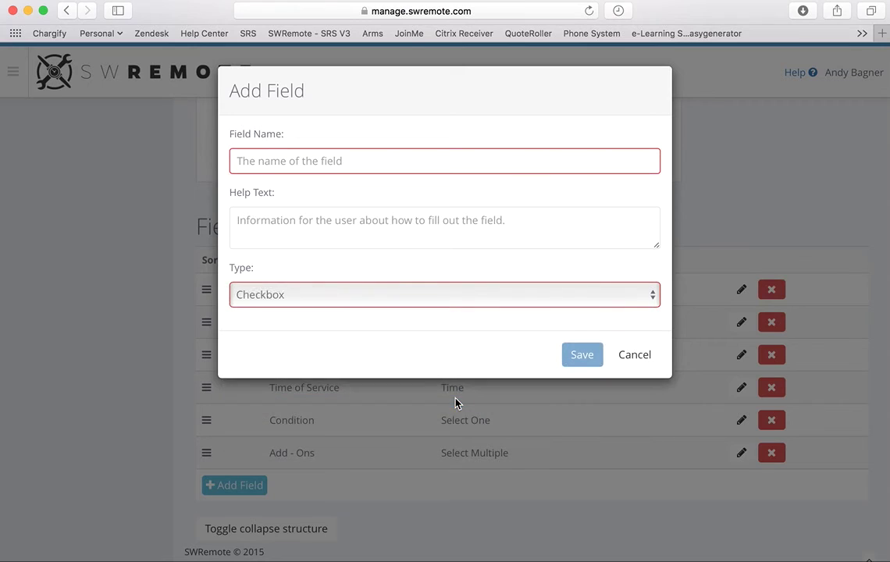
left_click(400, 168)
type("Customer Present")
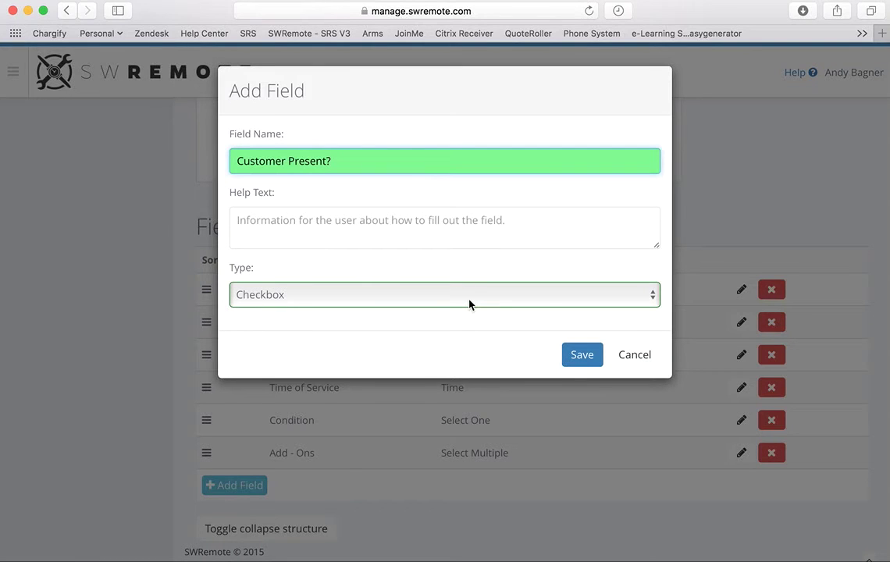
left_click(586, 357)
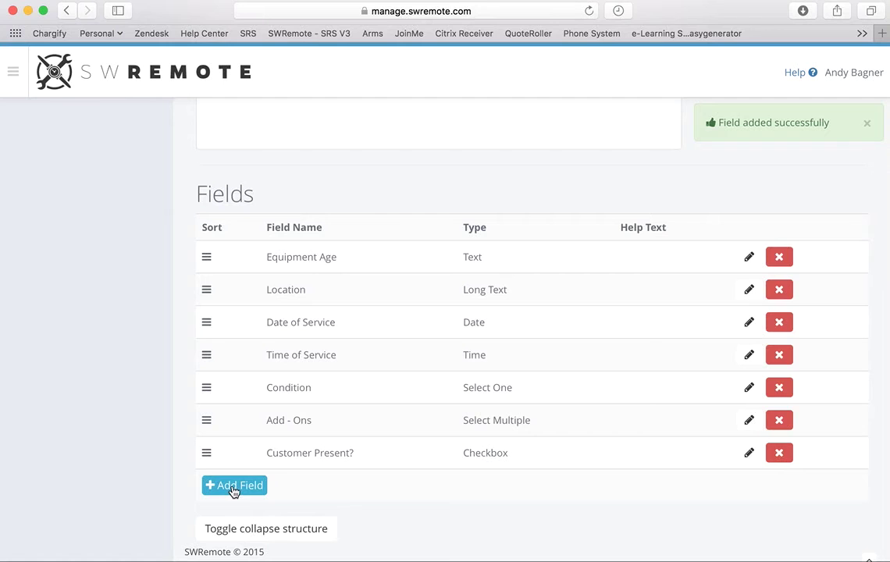
Step: Add a Range-type field named 'Temperature Readings', leaving a fresh Add Field dialog open
left_click(232, 487)
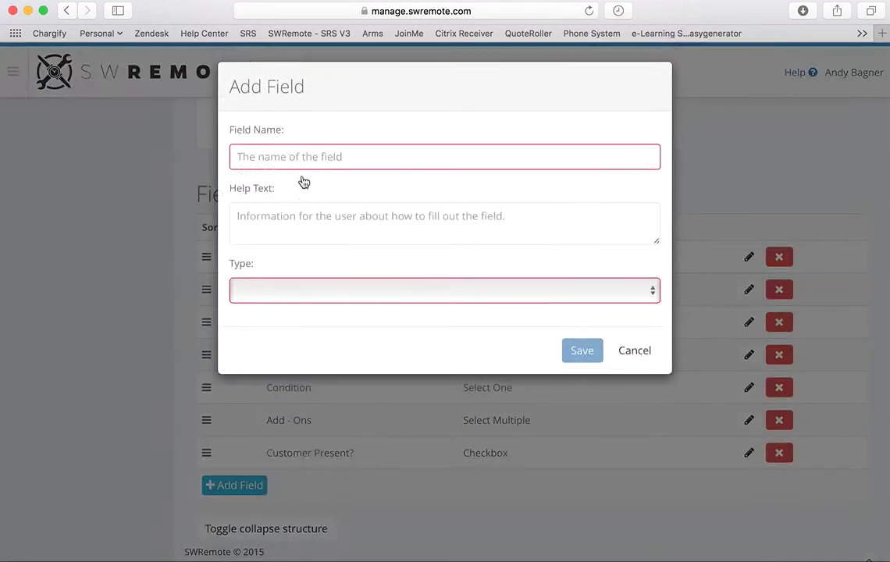
left_click(381, 160)
left_click(581, 300)
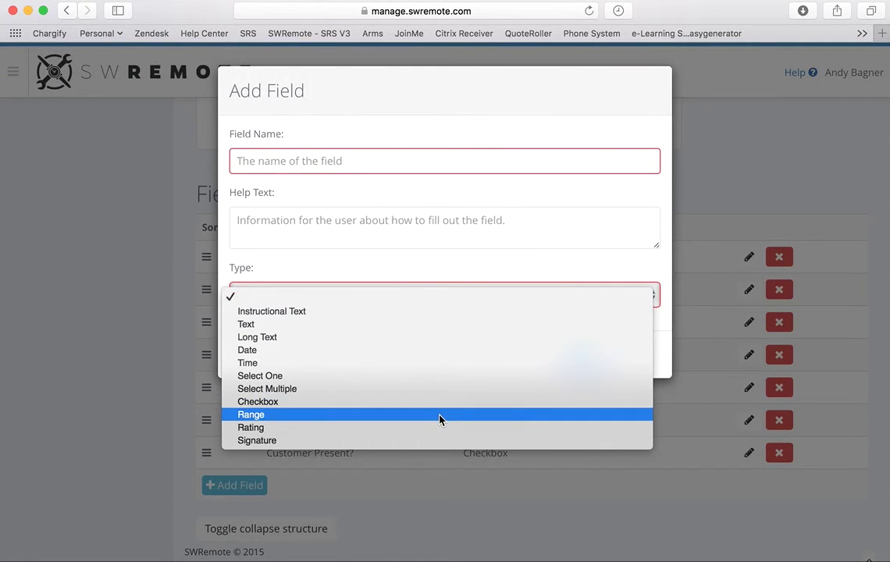
left_click(440, 415)
left_click(390, 158)
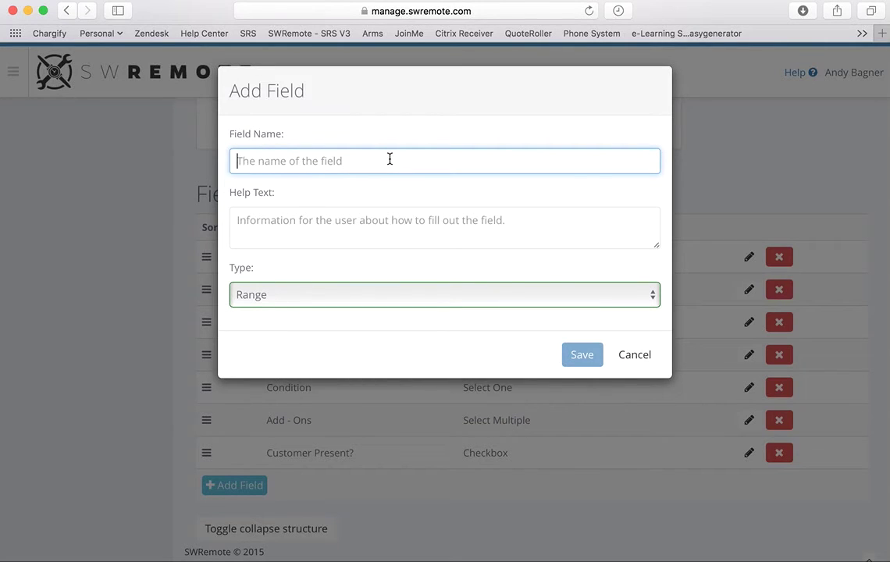
type("Temperature Re")
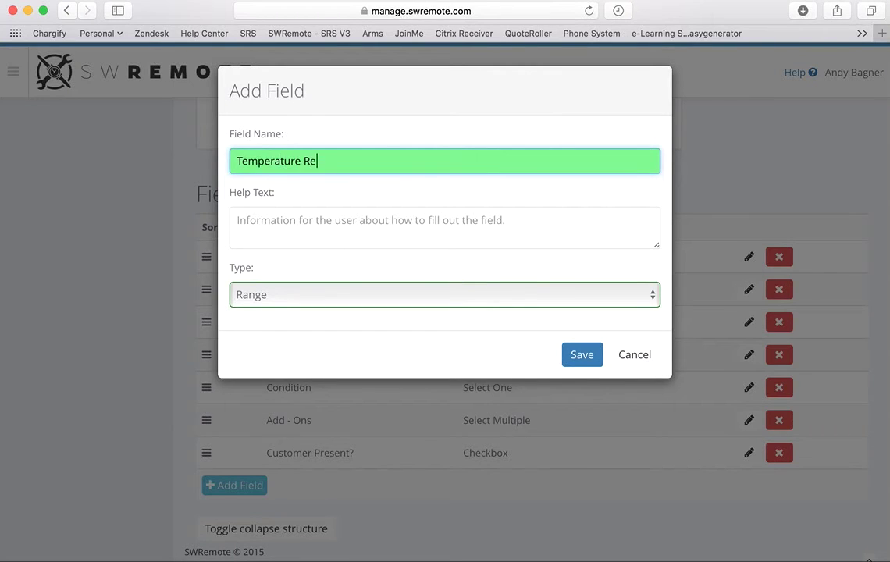
type("adings")
left_click(393, 292)
left_click(388, 301)
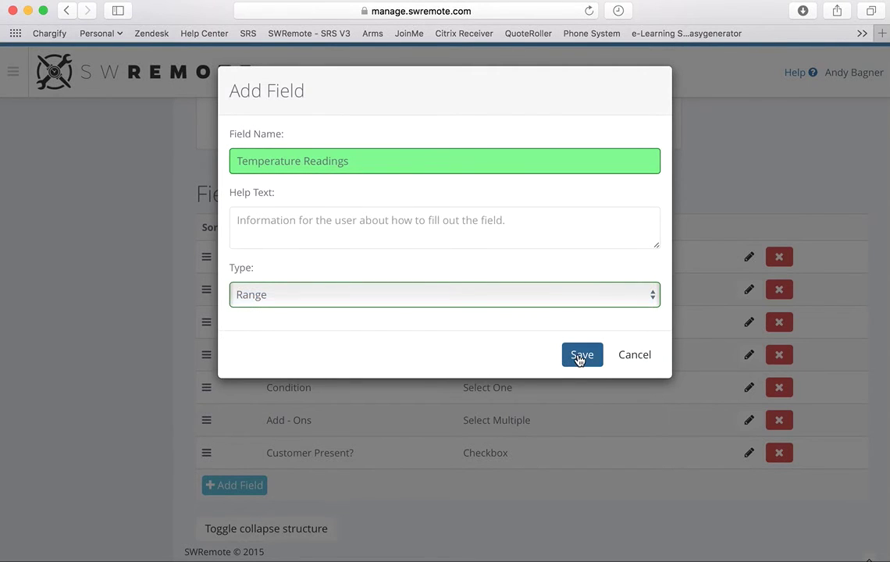
left_click(580, 356)
left_click(247, 524)
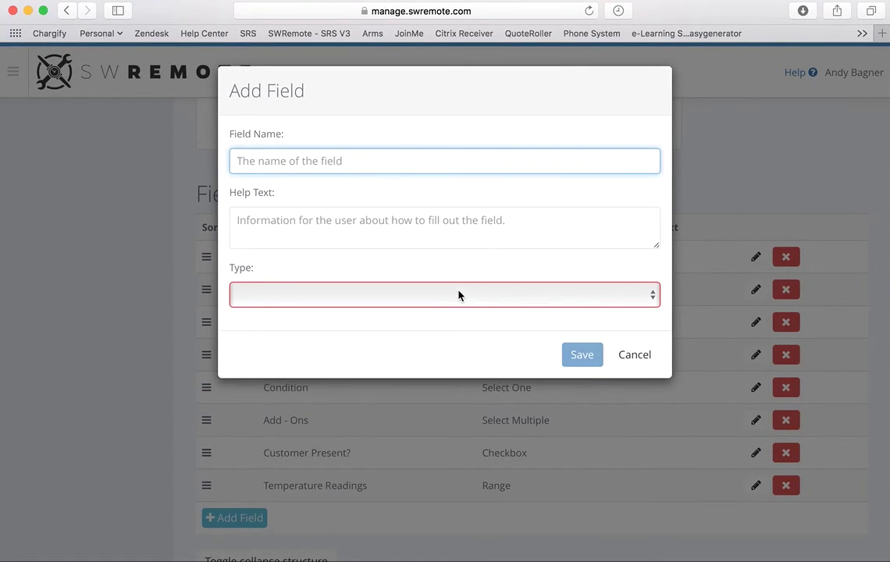
Step: Create a Rating field called 'System Rating' with a maximum of 10 stars
left_click(458, 295)
left_click(375, 428)
left_click(364, 161)
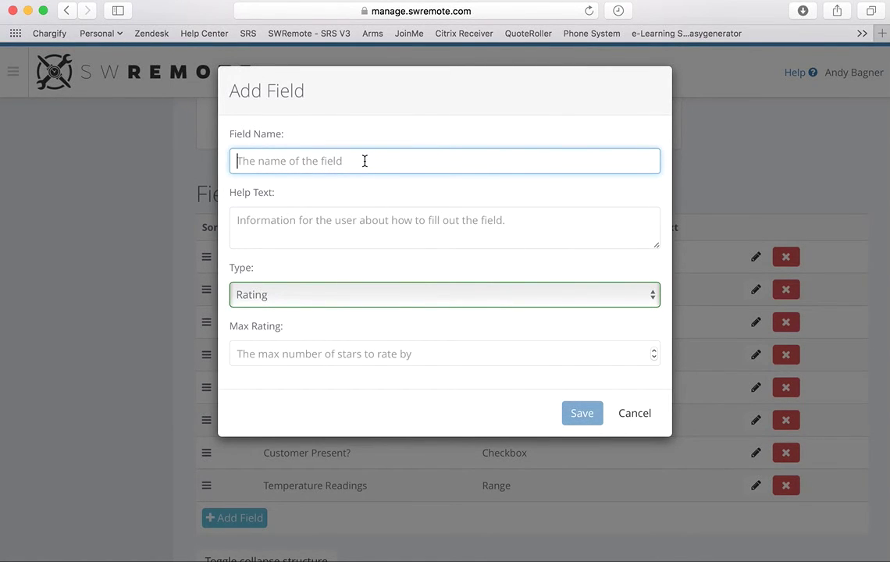
type("System Rating")
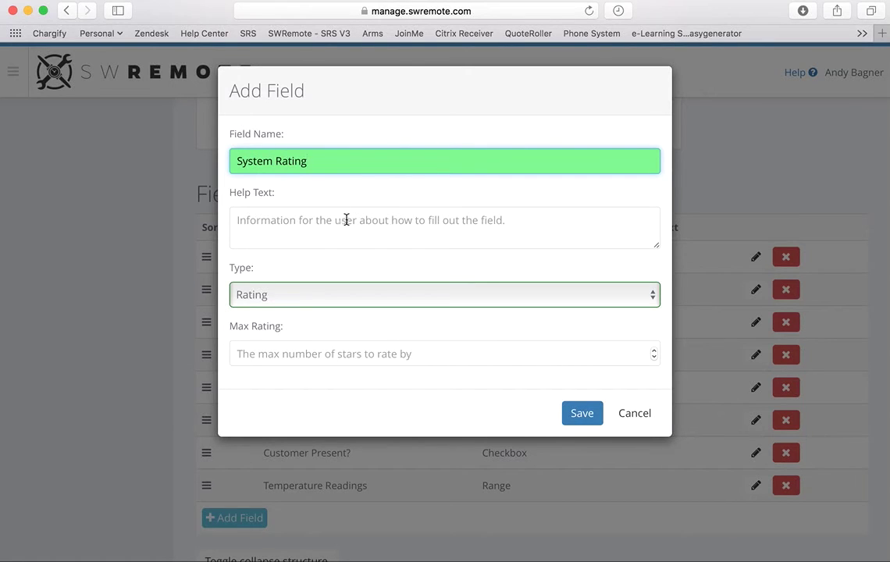
double_click(653, 351)
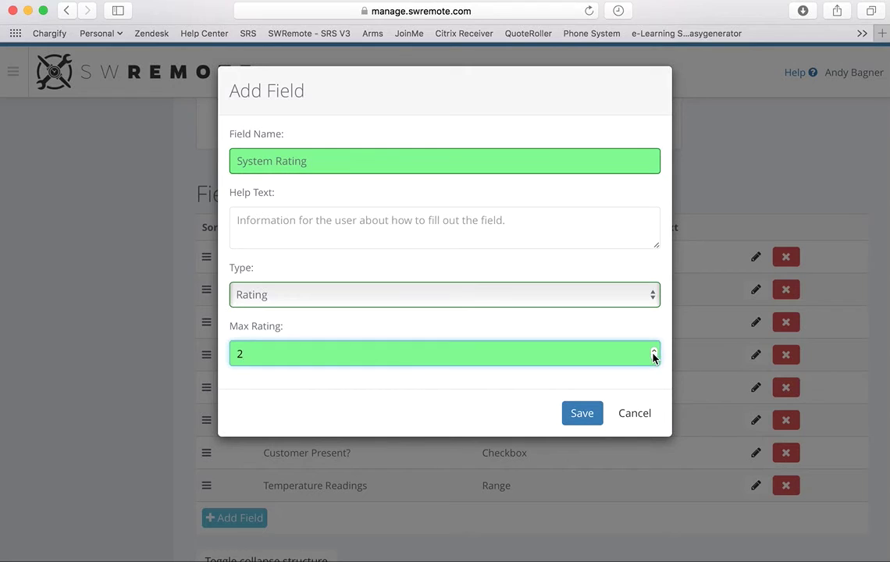
left_click(653, 351)
triple_click(654, 352)
double_click(653, 351)
left_click(653, 351)
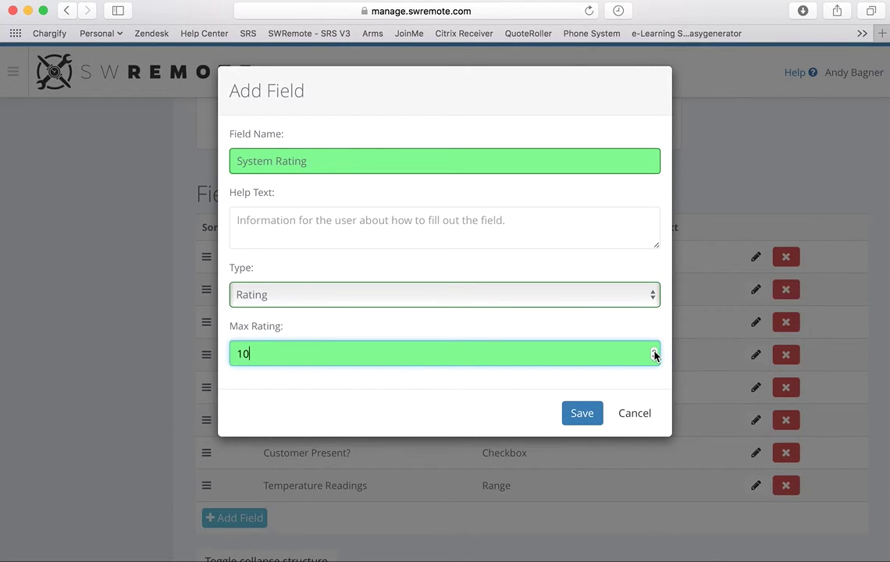
left_click(580, 416)
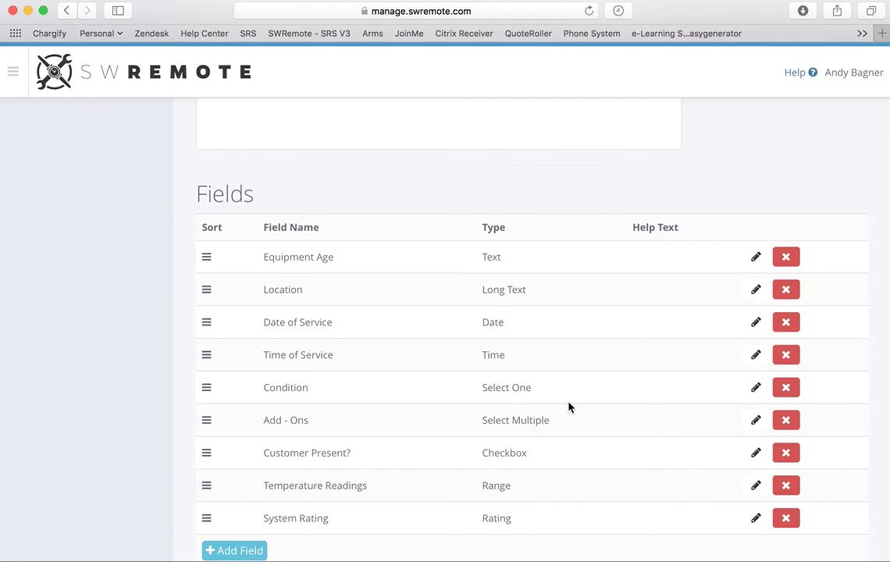
Step: Add a Signature-type field named 'Customer Signature' as the tenth field
left_click(224, 551)
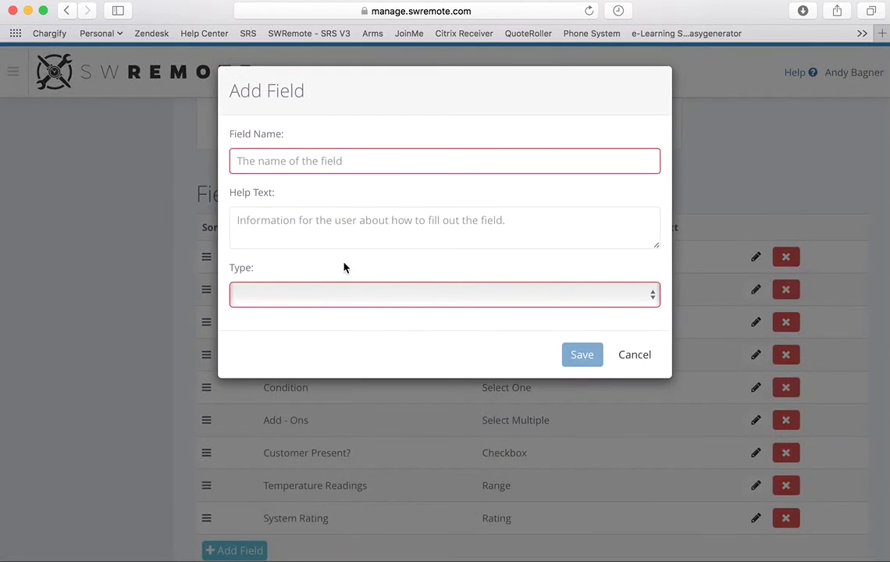
left_click(575, 292)
left_click(421, 439)
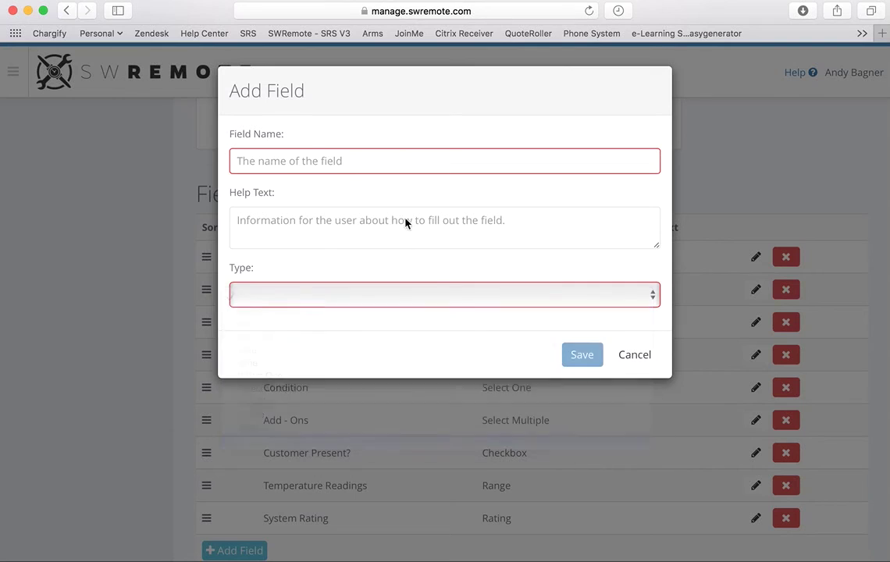
left_click(384, 166)
type("Custome")
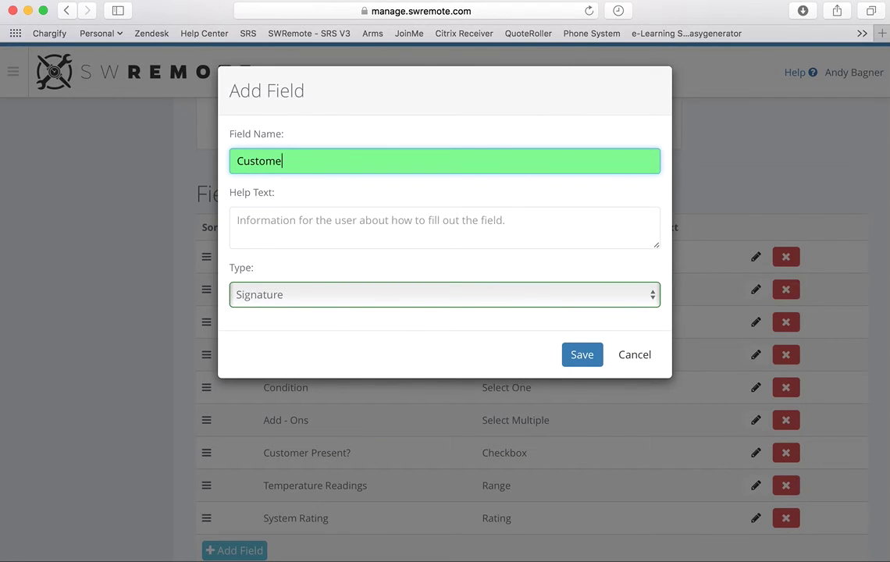
type("r Signature")
left_click(578, 353)
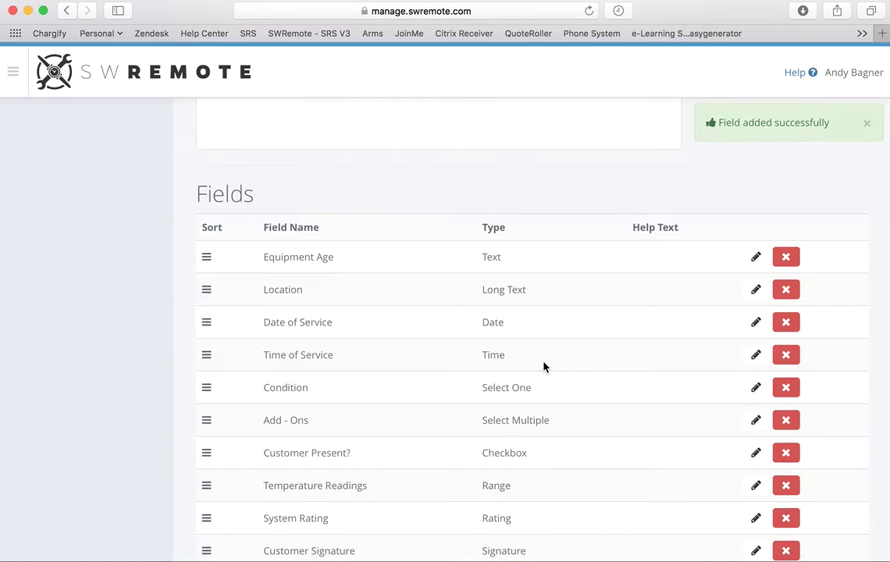
scroll(547, 355, "up", 3)
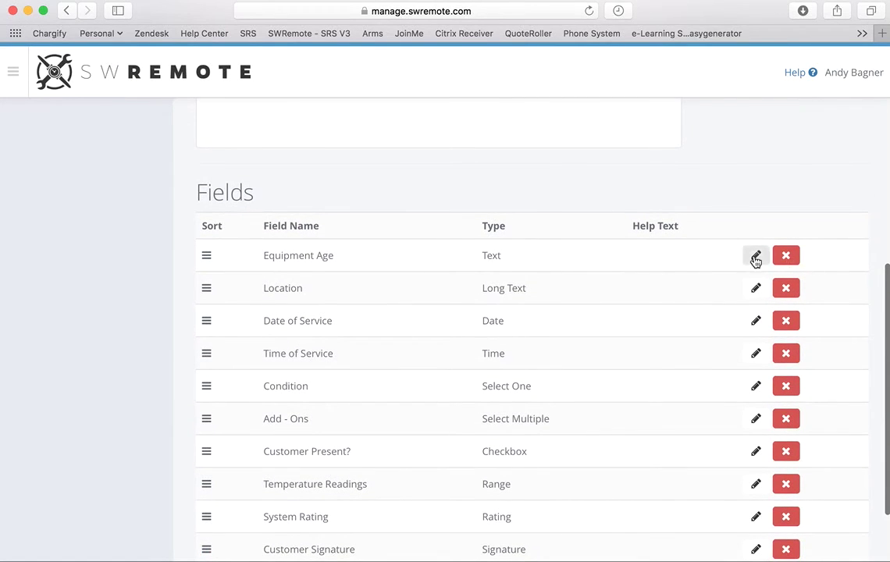
Step: Give the Equipment Age field the help text 'What is the age of the equipment'
left_click(755, 256)
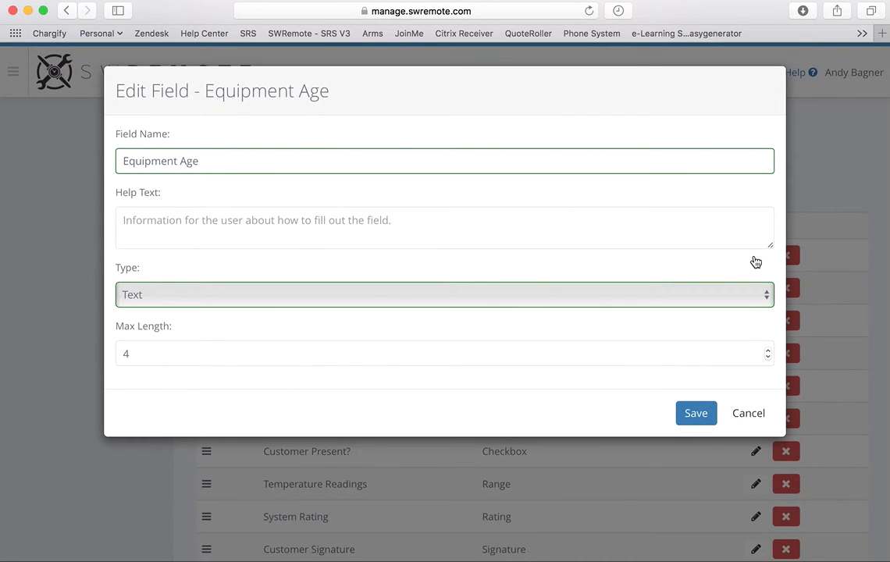
left_click(447, 225)
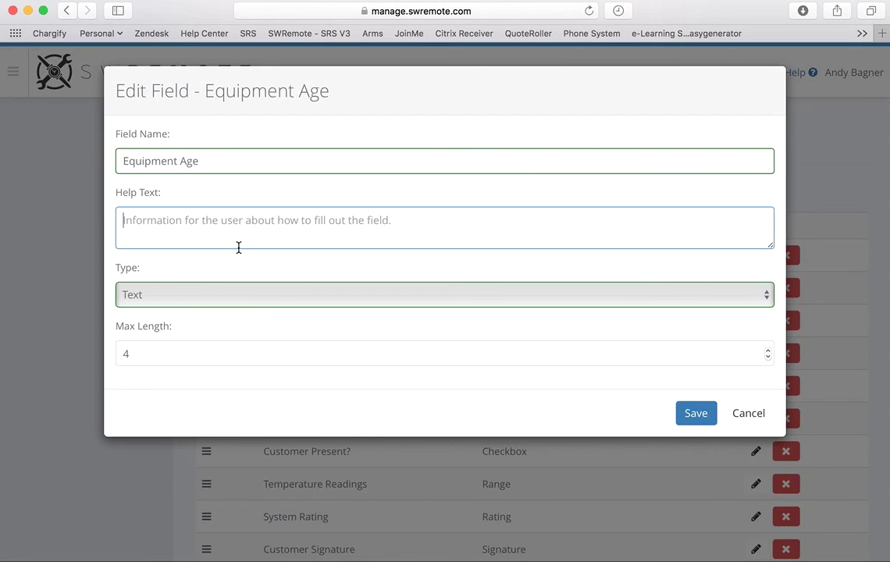
type("What is the age ")
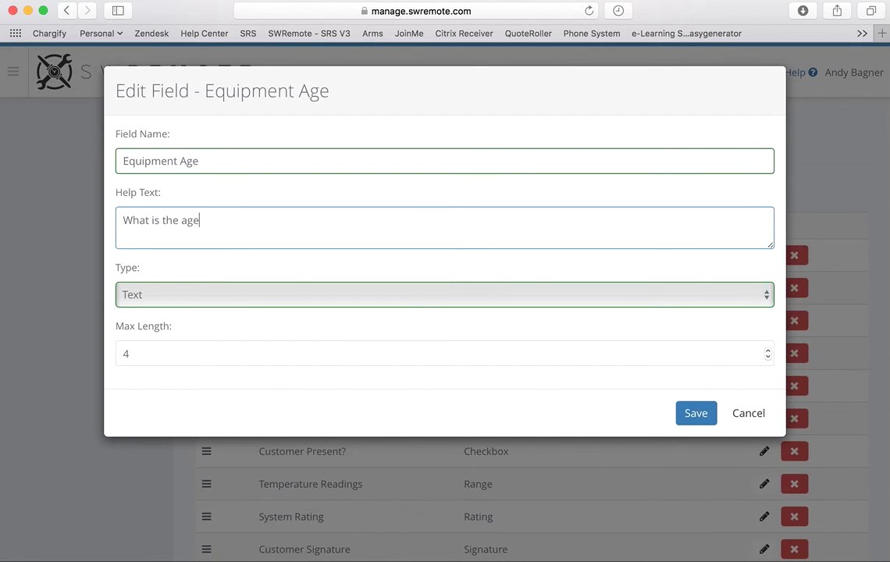
type("of the eq")
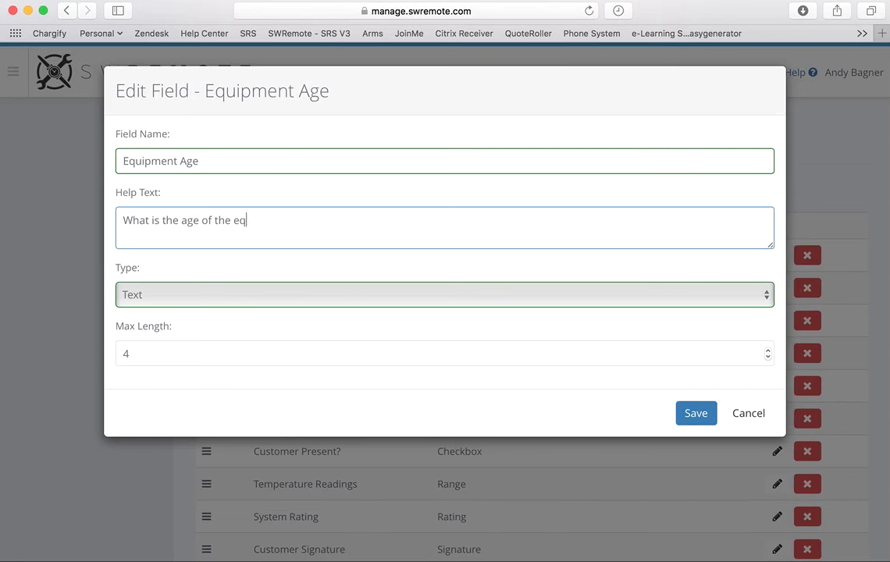
type("uipment")
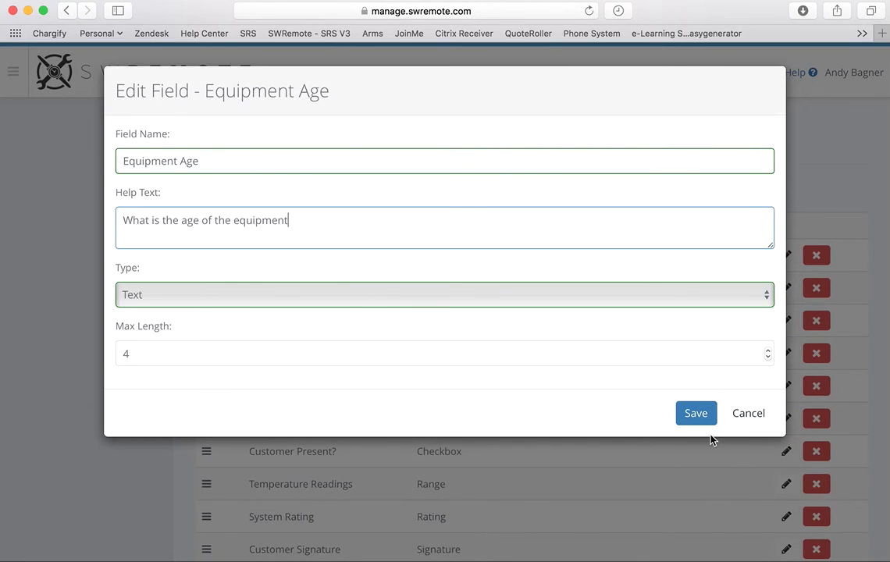
left_click(699, 421)
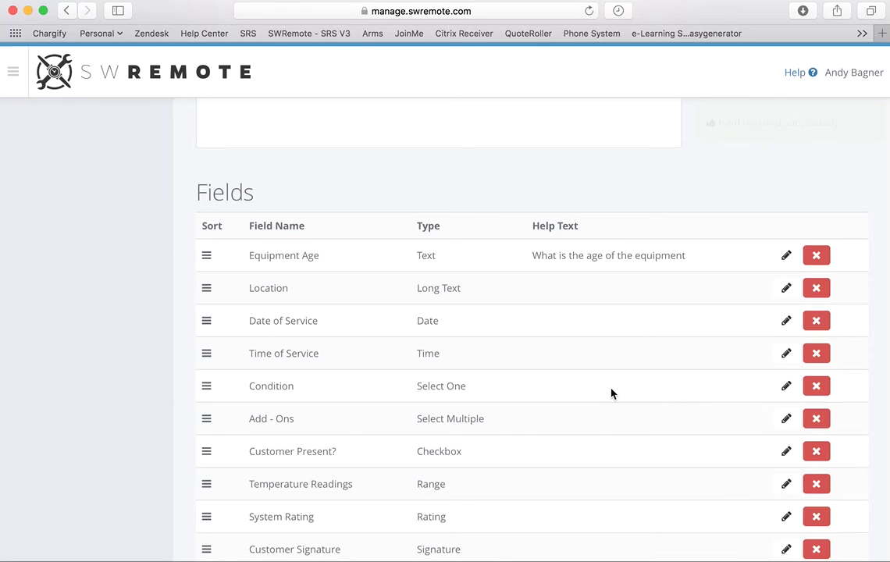
Step: Mark the Equipment Condition form as Published and save it
scroll(574, 292, "down", 3)
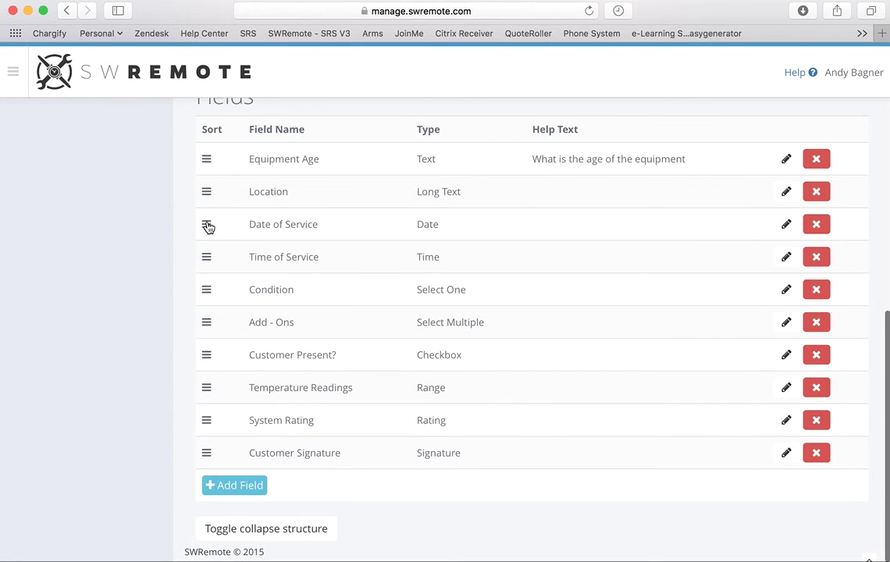
mouse_move(206, 192)
left_mouse_down()
mouse_move(205, 167)
mouse_move(207, 177)
left_mouse_up()
scroll(293, 377, "up", 5)
scroll(294, 376, "up", 8)
scroll(294, 372, "down", 1)
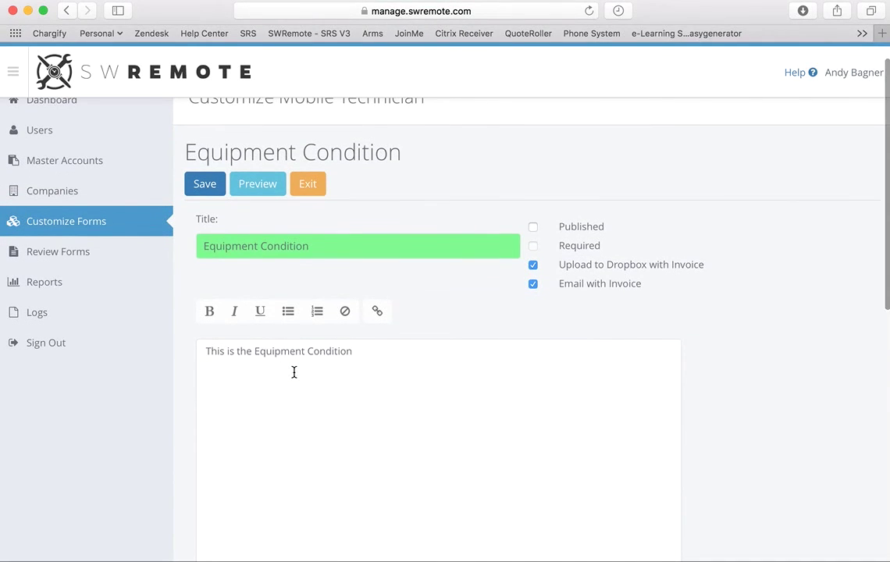
left_click(533, 228)
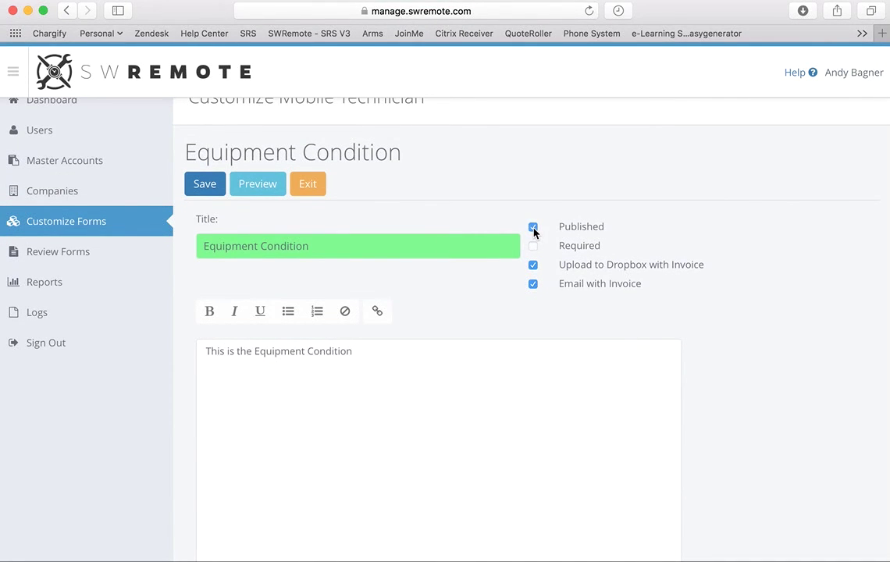
left_click(200, 184)
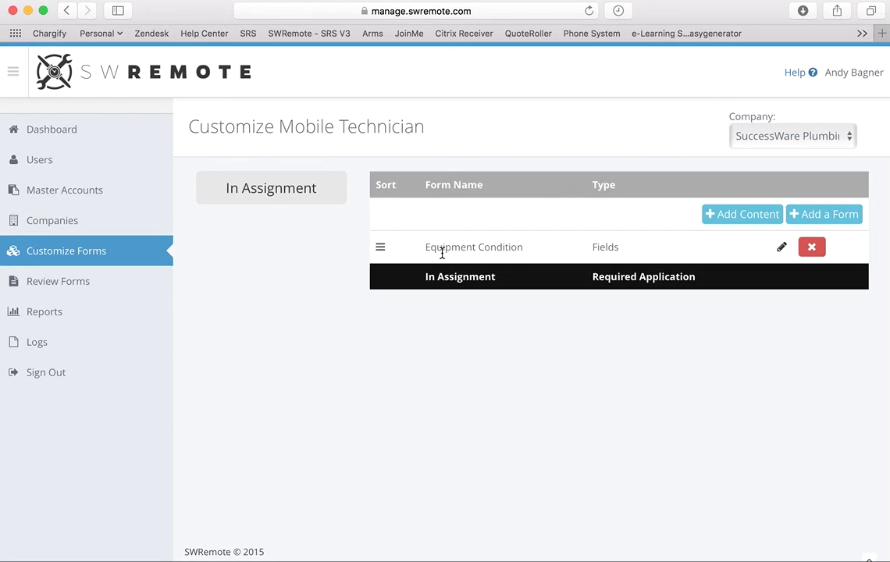
Step: Reopen the Equipment Condition form and scroll through its technician preview
left_click(783, 248)
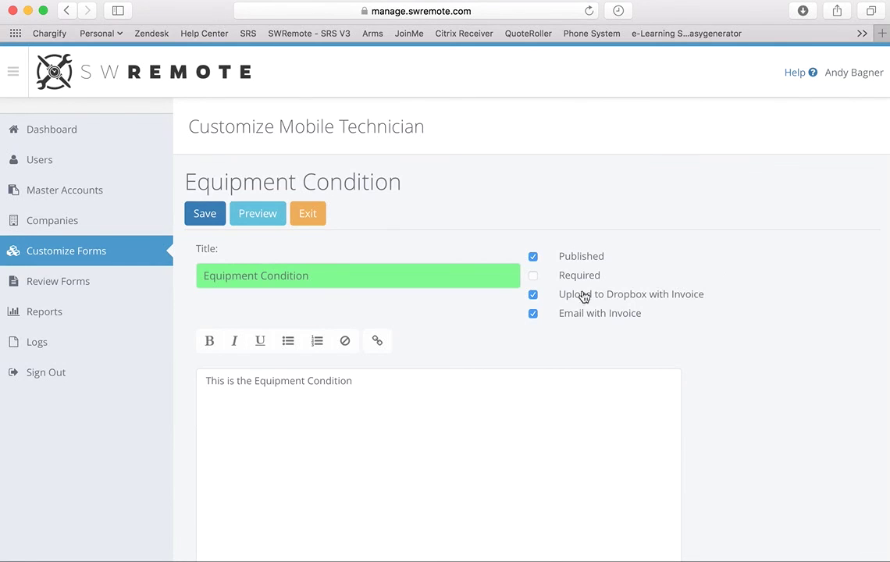
left_click(259, 219)
scroll(535, 344, "down", 5)
scroll(536, 343, "up", 3)
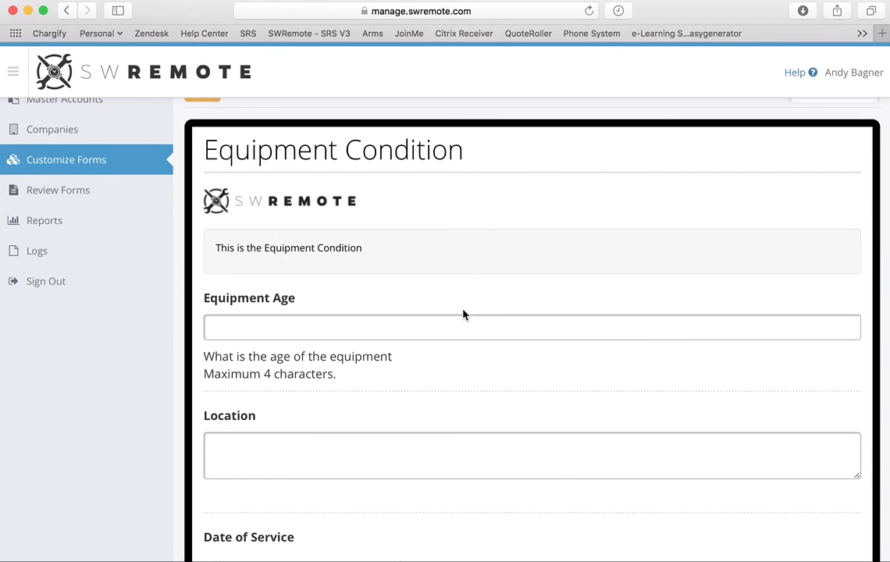
scroll(463, 314, "down", 5)
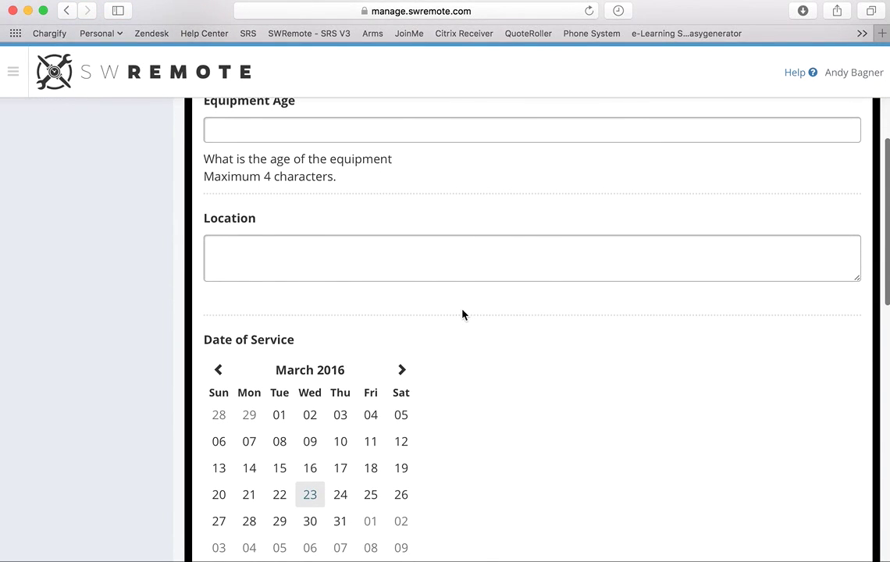
scroll(462, 313, "down", 1)
scroll(462, 313, "down", 12)
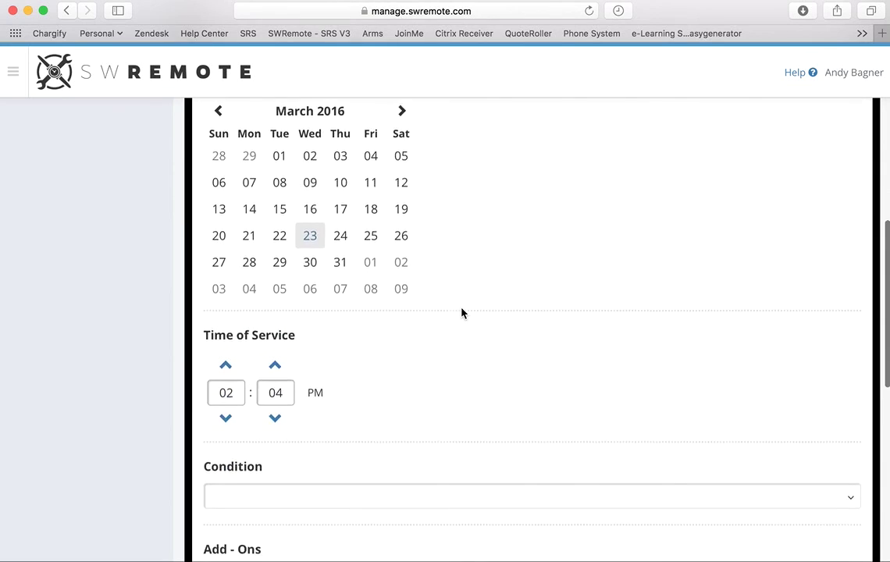
scroll(460, 312, "down", 6)
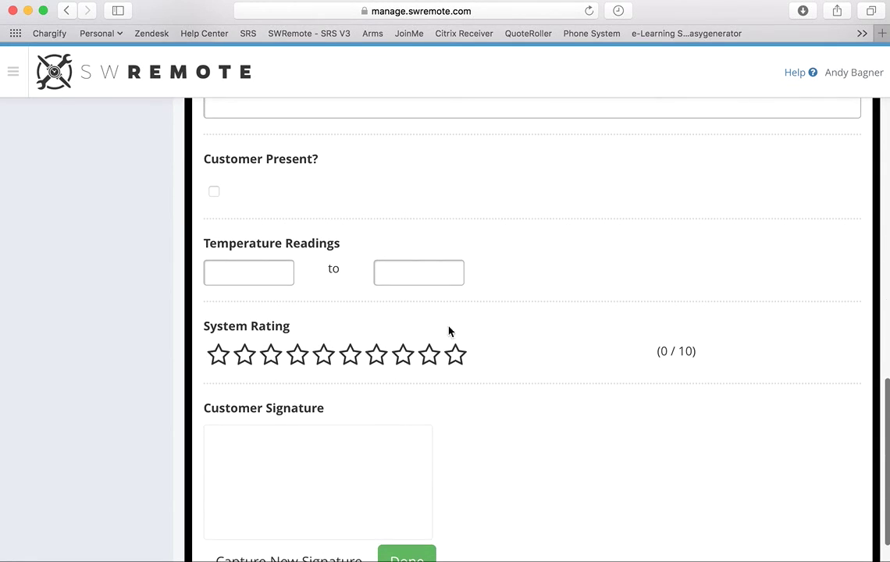
scroll(451, 328, "down", 1)
scroll(459, 318, "up", 2)
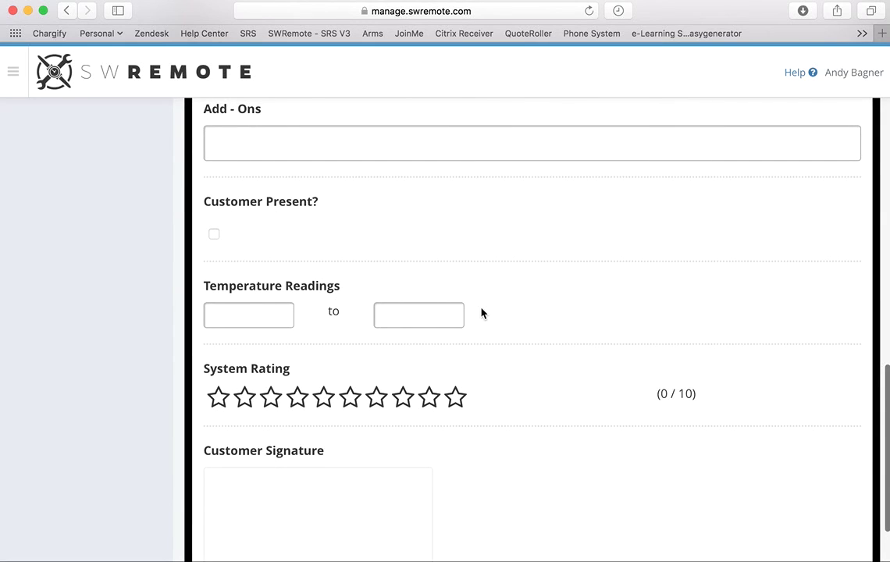
scroll(390, 343, "up", 4)
scroll(319, 371, "down", 5)
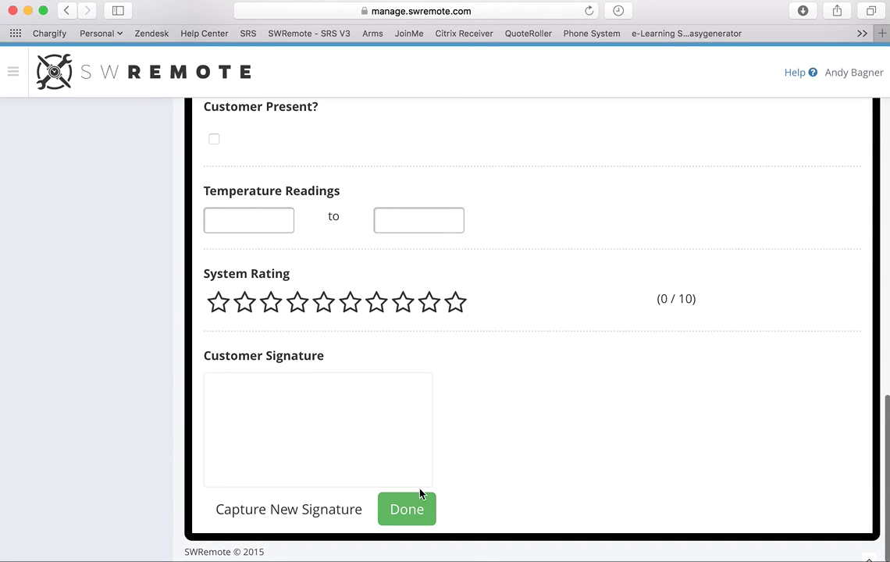
scroll(468, 445, "up", 15)
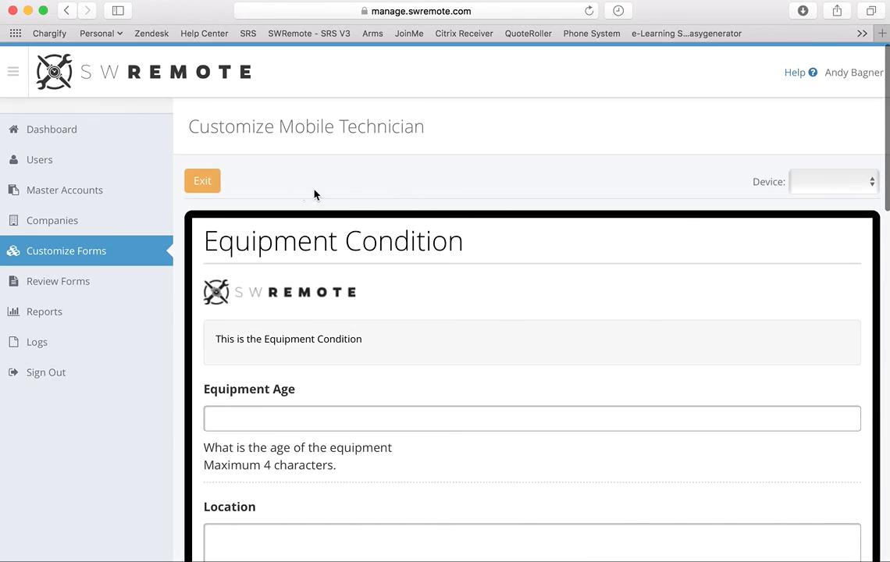
Step: View the preview in the iPhone 6 Plus layout, then exit back to the editor
left_click(862, 184)
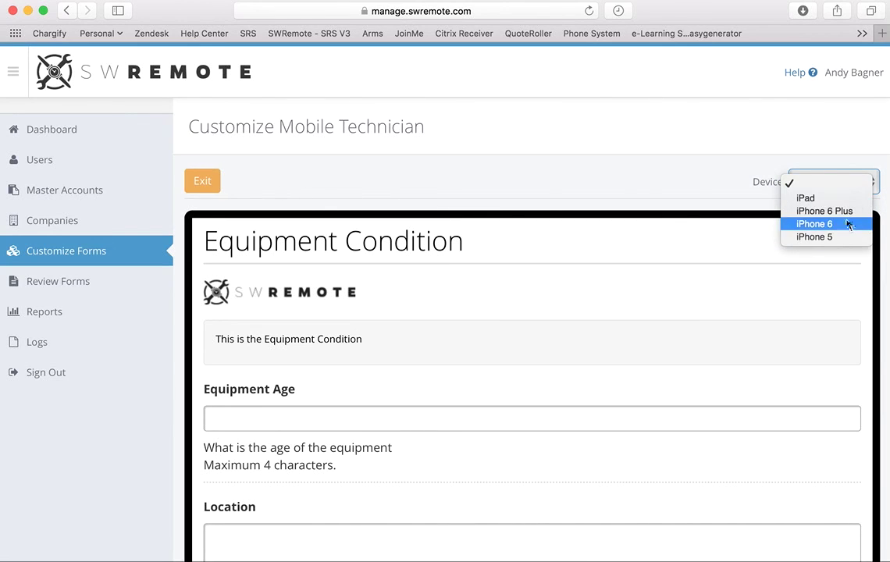
left_click(824, 210)
scroll(544, 256, "down", 5)
scroll(546, 255, "up", 5)
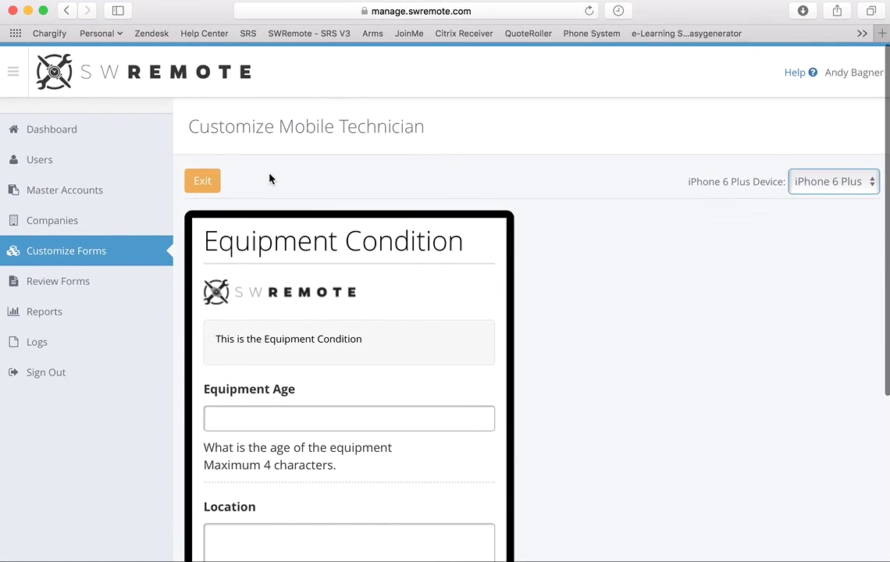
left_click(205, 180)
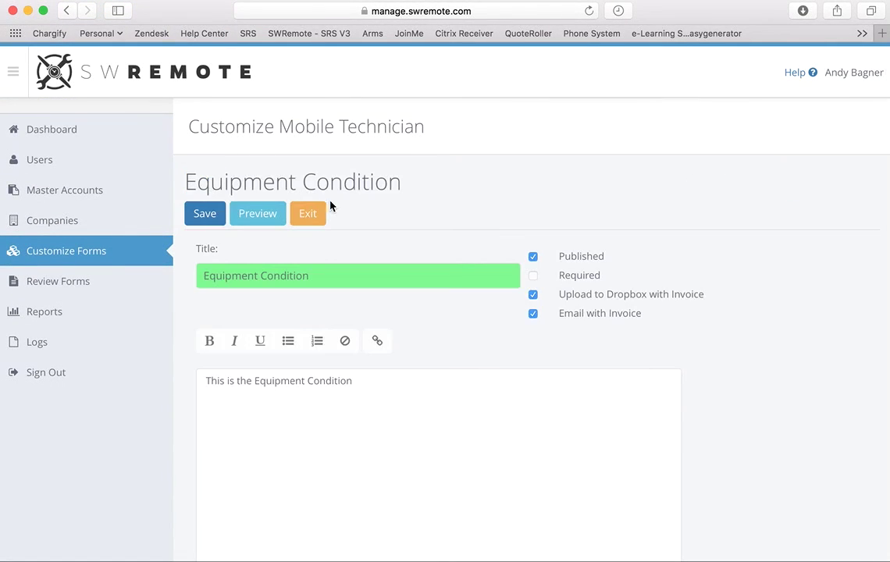
Step: Close the form editor to return to the Customize Mobile Technician form list
left_click(312, 216)
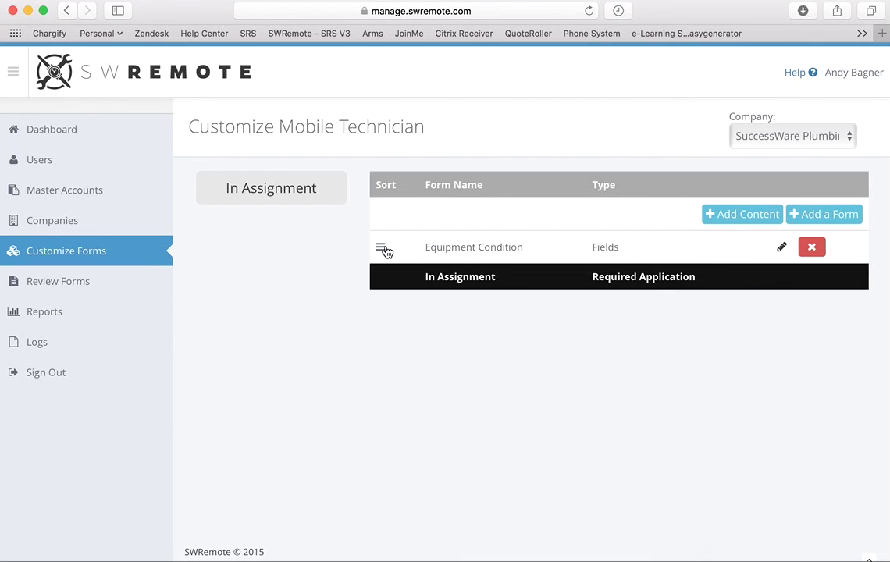
left_click_drag(379, 248, 380, 248)
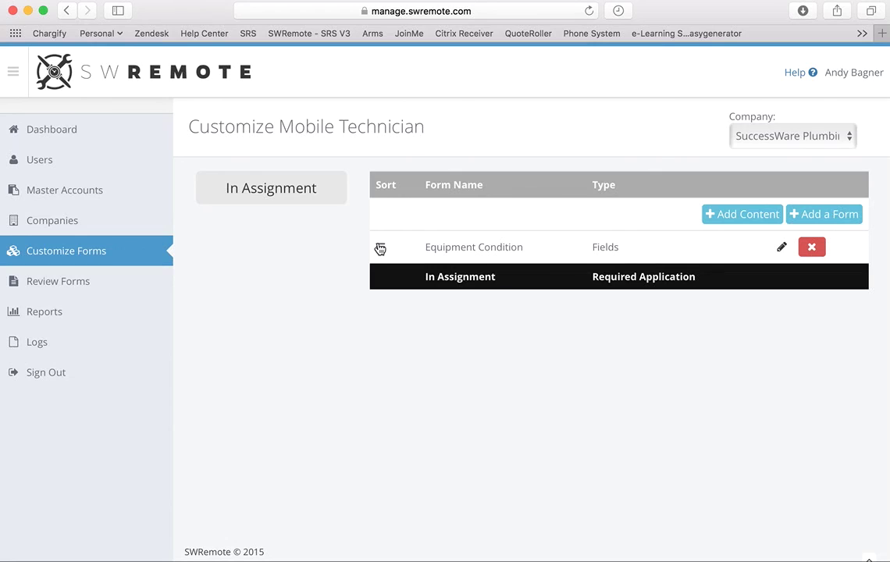